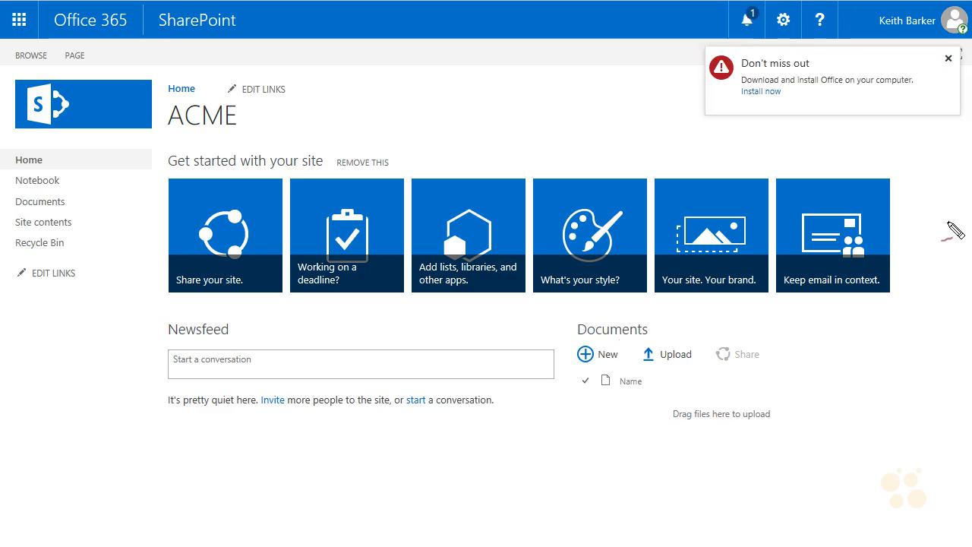
{"action": "mouse_move", "coordinate": [94, 45]}
{"action": "left_mouse_down"}
{"action": "mouse_move", "coordinate": [135, 41]}
{"action": "mouse_move", "coordinate": [86, 52]}
{"action": "left_mouse_up"}
{"action": "mouse_move", "coordinate": [652, 144]}
{"action": "left_mouse_down"}
{"action": "mouse_move", "coordinate": [692, 112]}
{"action": "mouse_move", "coordinate": [691, 131]}
{"action": "left_mouse_up"}
{"action": "mouse_move", "coordinate": [731, 107]}
{"action": "left_mouse_down"}
{"action": "mouse_move", "coordinate": [924, 54]}
{"action": "mouse_move", "coordinate": [734, 109]}
{"action": "left_mouse_up"}
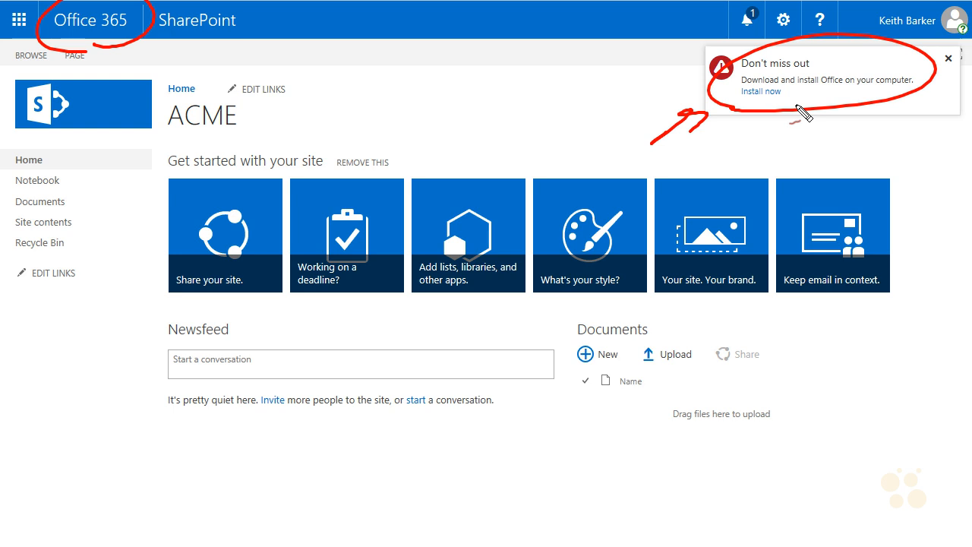
{"action": "left_click_drag", "start_coordinate": [790, 148], "coordinate": [797, 111]}
{"action": "left_click_drag", "start_coordinate": [786, 122], "coordinate": [805, 123]}
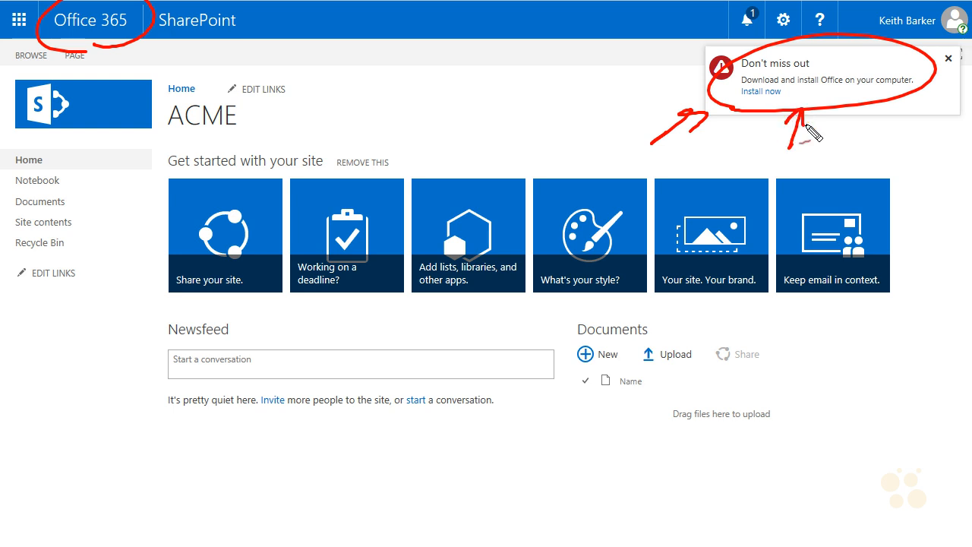
{"action": "key", "text": "Escape"}
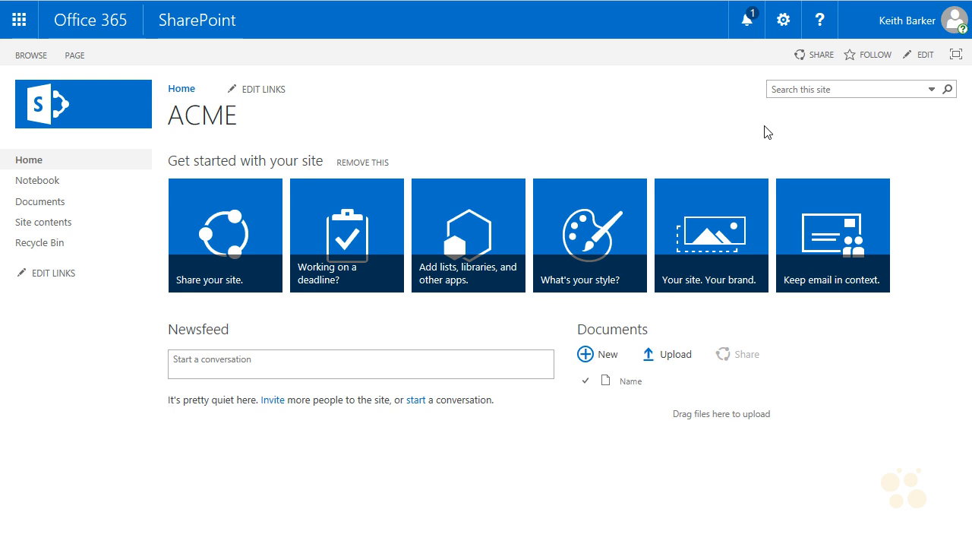
- Add a new page to the ACME site, go through its introduction, and title it "Page 2 for ACME Inc"
{"action": "left_click", "coordinate": [784, 23]}
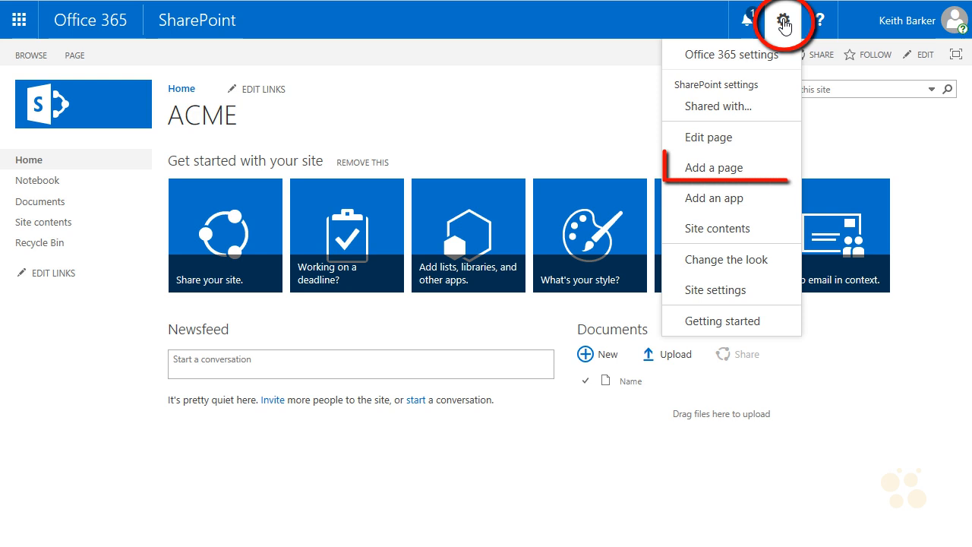
{"action": "left_click", "coordinate": [752, 174]}
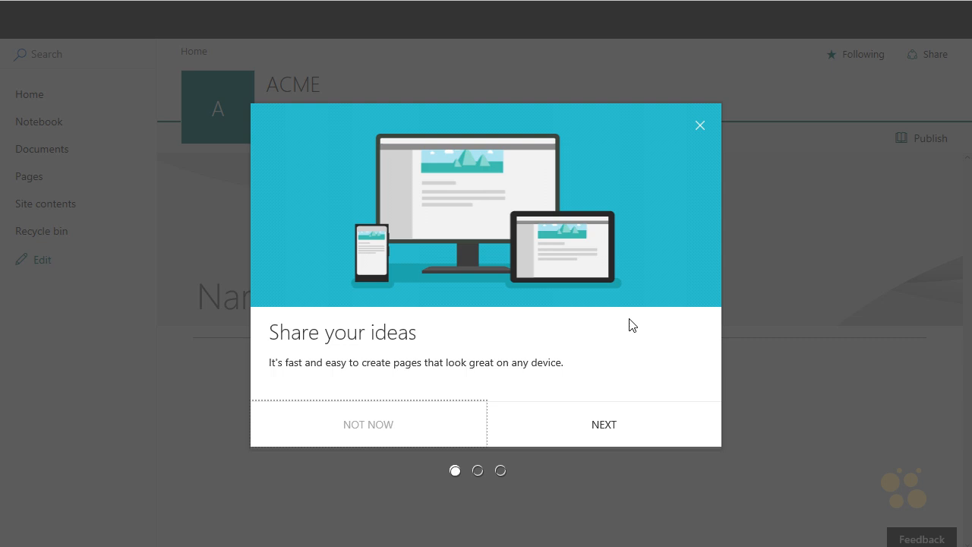
{"action": "left_click", "coordinate": [599, 426]}
{"action": "left_click", "coordinate": [599, 427]}
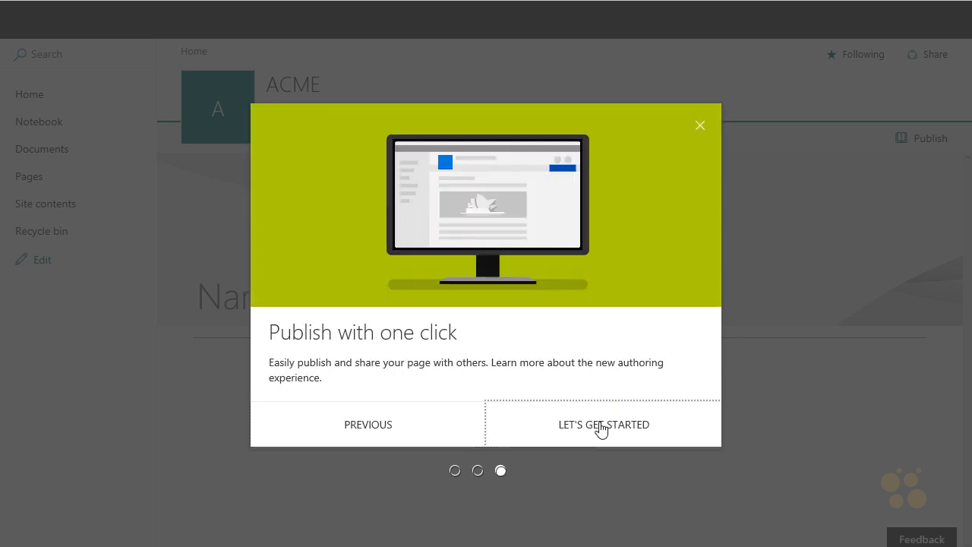
{"action": "left_click", "coordinate": [601, 428]}
{"action": "type", "text": "Page"}
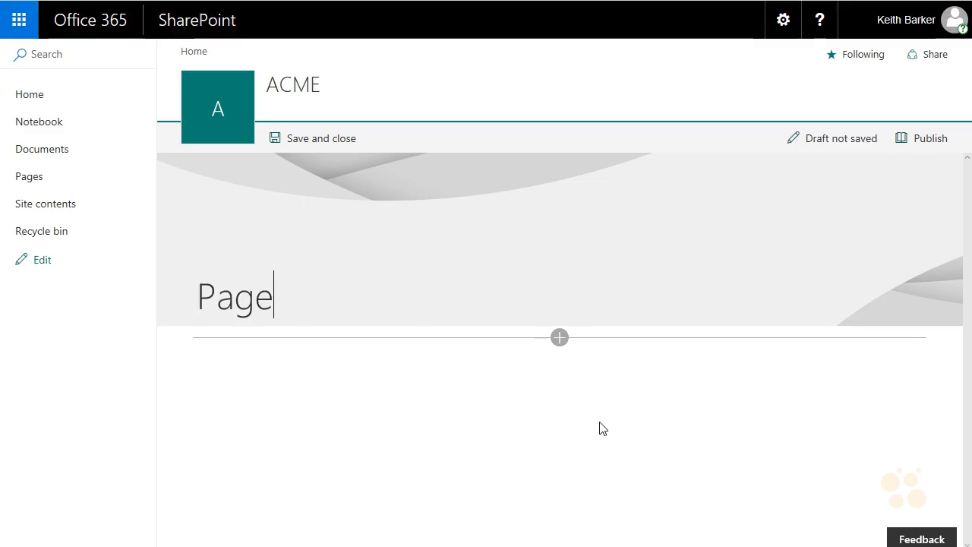
{"action": "type", "text": " 2 for ACME Inc"}
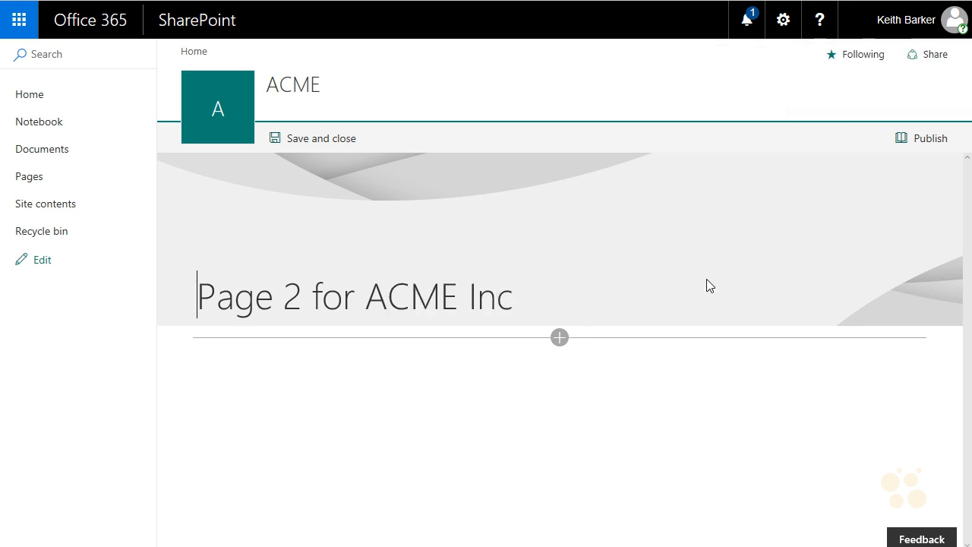
- View the web parts available for the new page's body and return to the ACME home page
{"action": "left_click", "coordinate": [560, 338]}
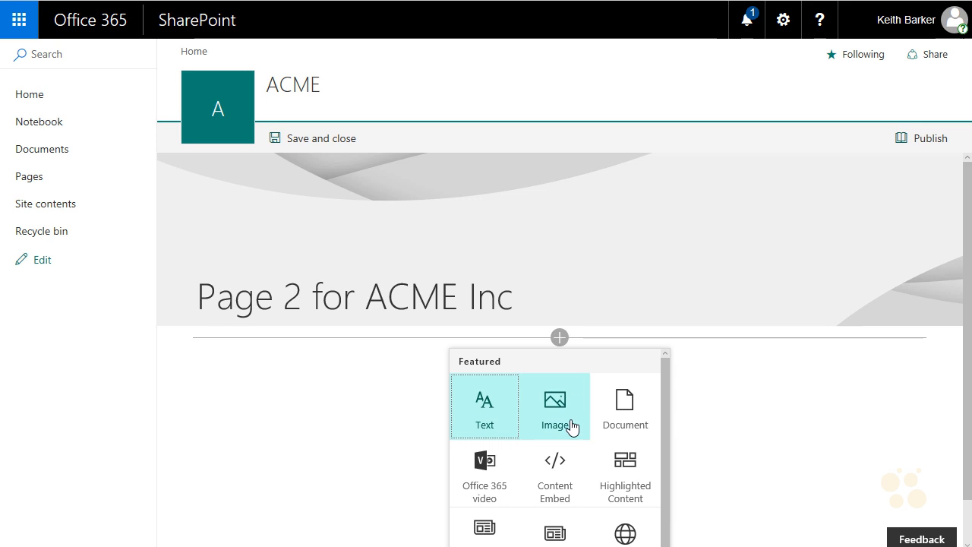
{"action": "left_click", "coordinate": [828, 425]}
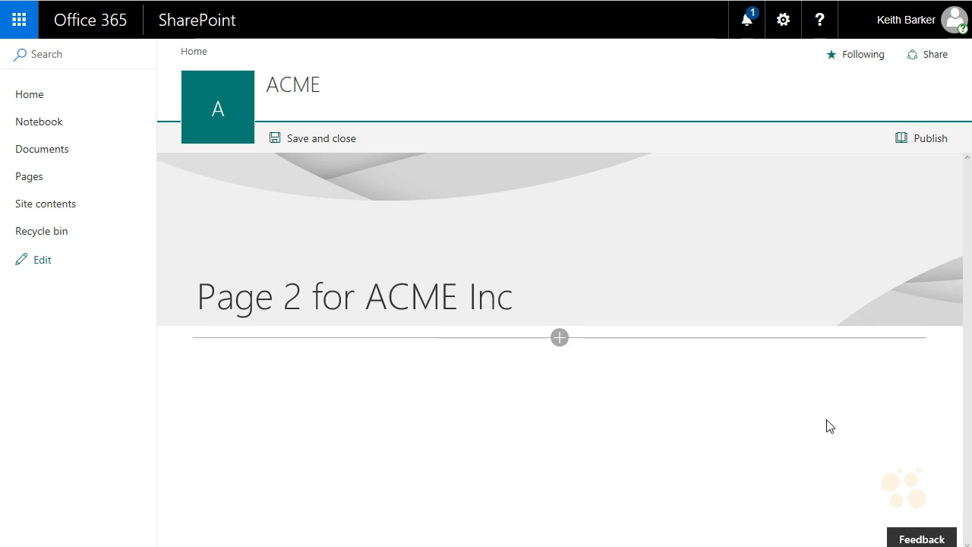
{"action": "left_click", "coordinate": [197, 57]}
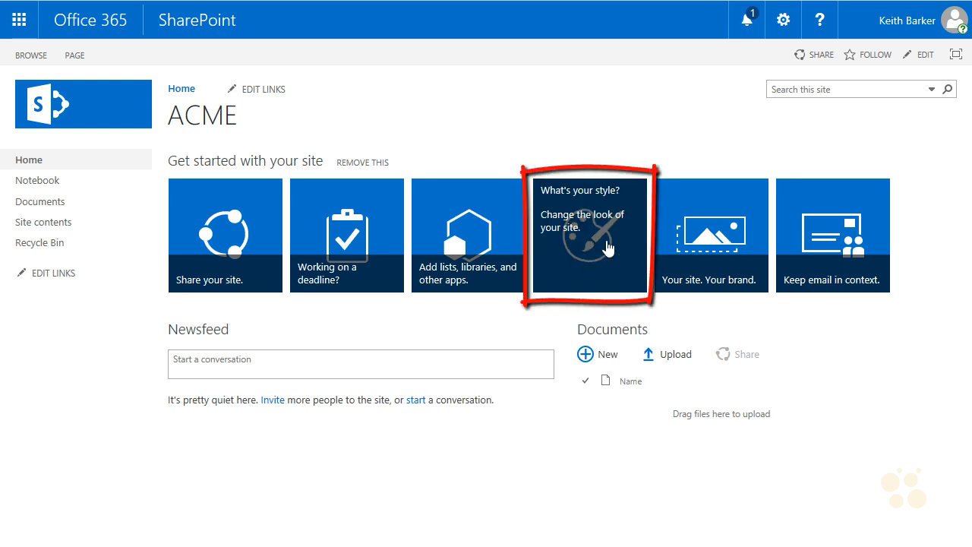
- Change the look of the ACME site to the Blossom design from its site settings and try it out
{"action": "left_click", "coordinate": [785, 30]}
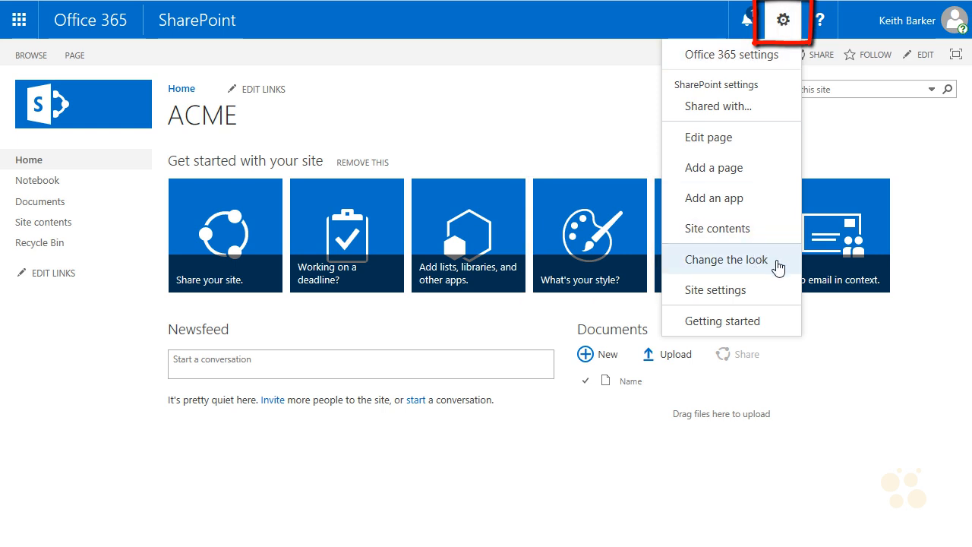
{"action": "left_click", "coordinate": [737, 295]}
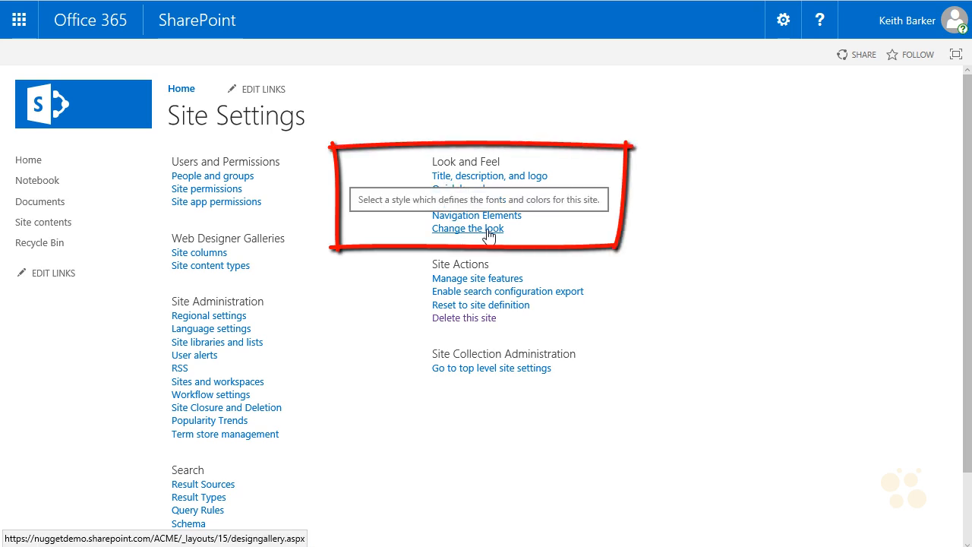
{"action": "left_click", "coordinate": [487, 229]}
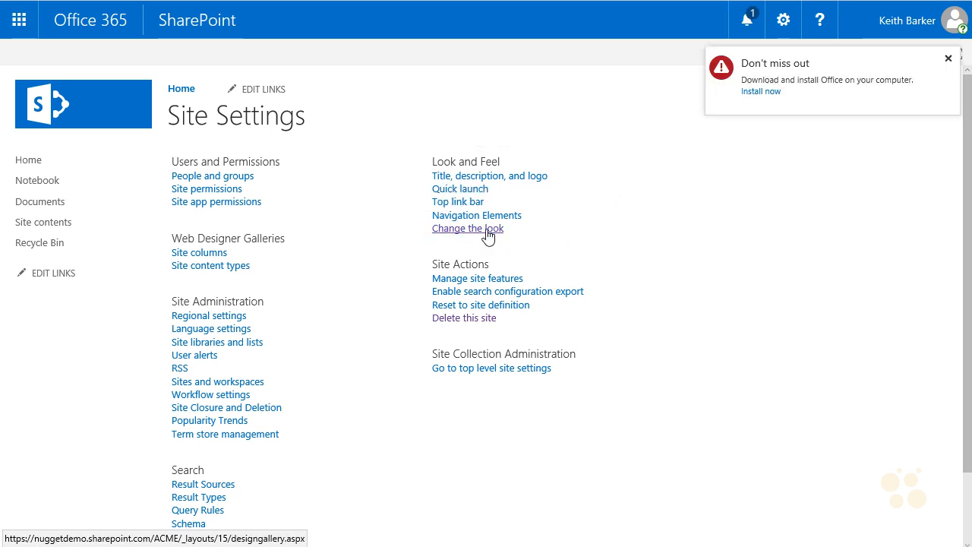
{"action": "scroll", "coordinate": [789, 299], "scroll_direction": "down", "scroll_amount": 2}
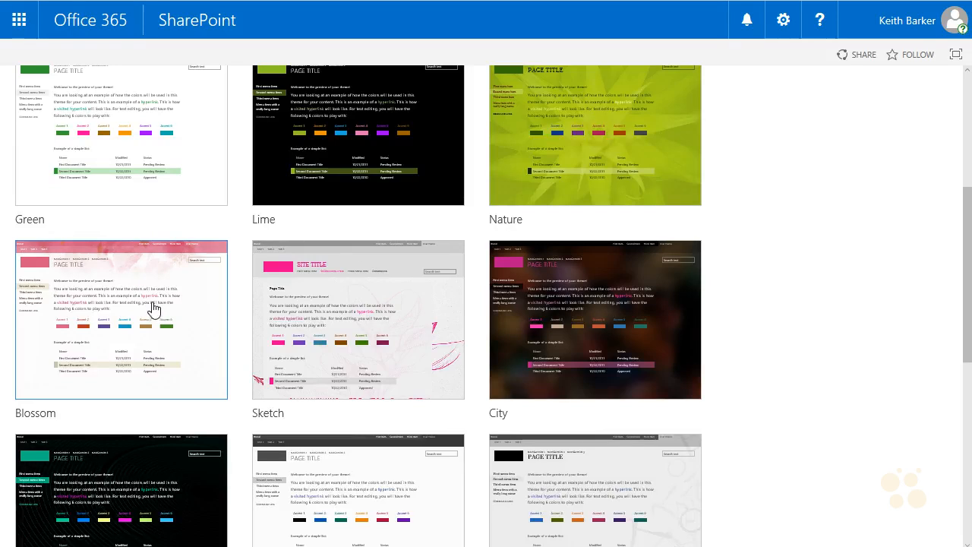
{"action": "left_click", "coordinate": [154, 306]}
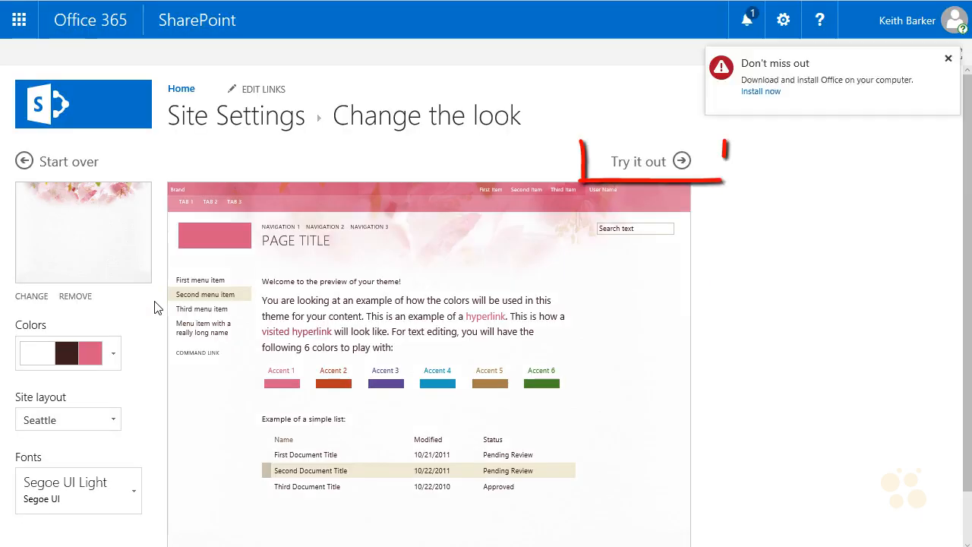
{"action": "left_click", "coordinate": [640, 170]}
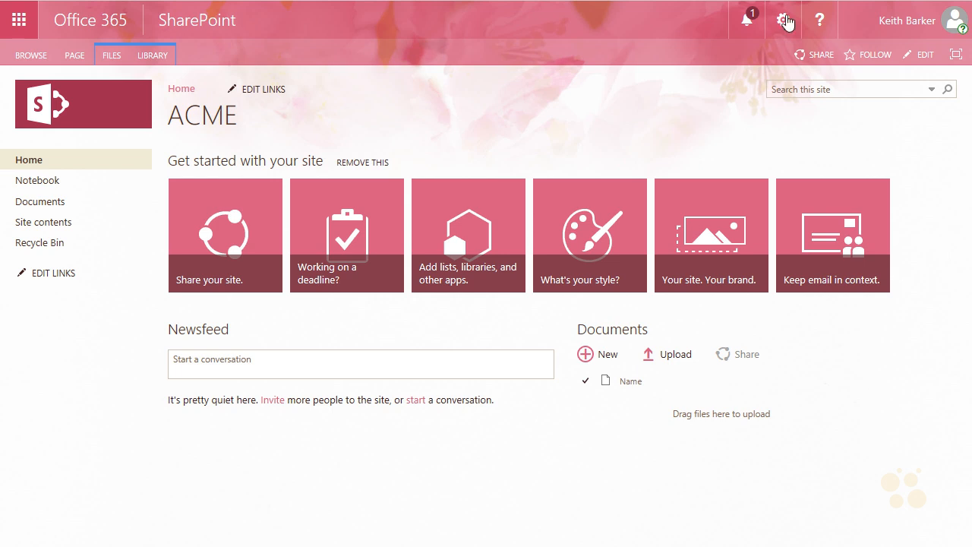
- Open the ACME site's contents page
{"action": "left_click", "coordinate": [783, 21]}
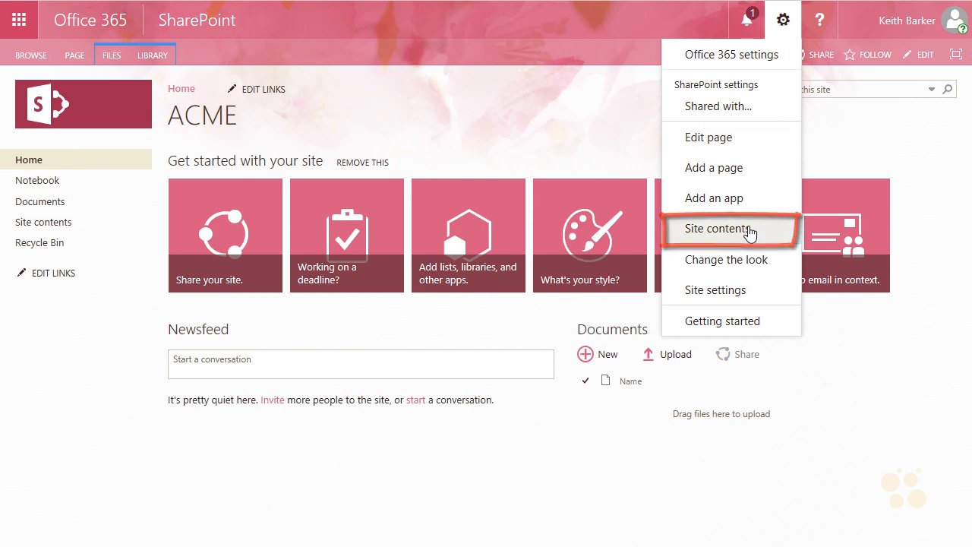
{"action": "left_click", "coordinate": [748, 228]}
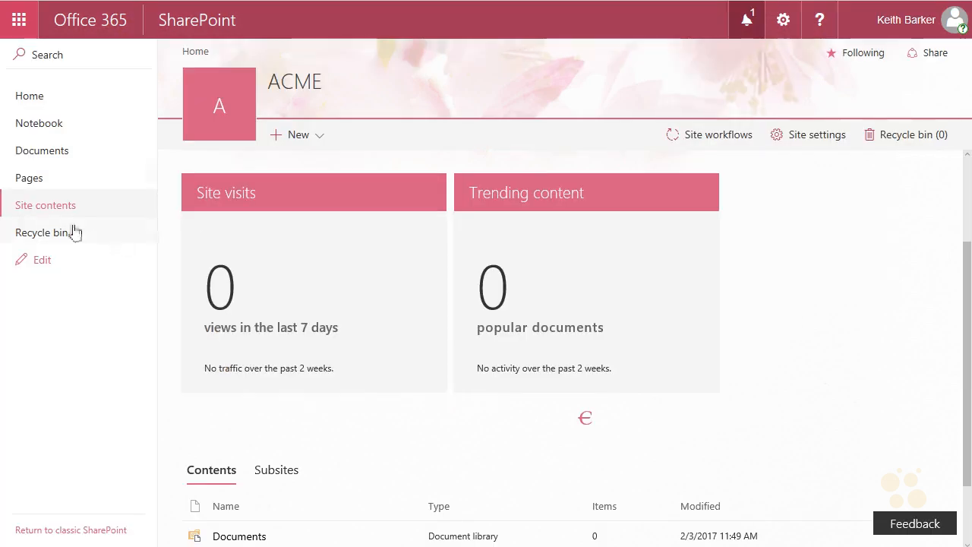
{"action": "left_click", "coordinate": [50, 207]}
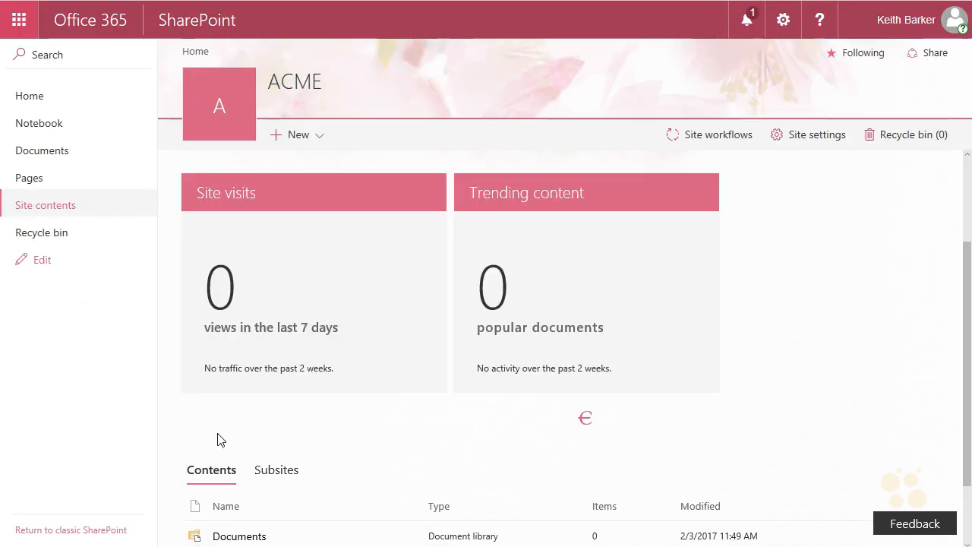
{"action": "left_click_drag", "start_coordinate": [188, 485], "coordinate": [177, 537]}
{"action": "mouse_move", "coordinate": [165, 501]}
{"action": "left_mouse_down"}
{"action": "mouse_move", "coordinate": [266, 514]}
{"action": "mouse_move", "coordinate": [196, 545]}
{"action": "left_mouse_up"}
{"action": "mouse_move", "coordinate": [260, 483]}
{"action": "left_mouse_down"}
{"action": "mouse_move", "coordinate": [243, 467]}
{"action": "mouse_move", "coordinate": [277, 497]}
{"action": "left_mouse_up"}
{"action": "mouse_move", "coordinate": [329, 417]}
{"action": "left_mouse_down"}
{"action": "mouse_move", "coordinate": [288, 457]}
{"action": "mouse_move", "coordinate": [314, 450]}
{"action": "left_mouse_up"}
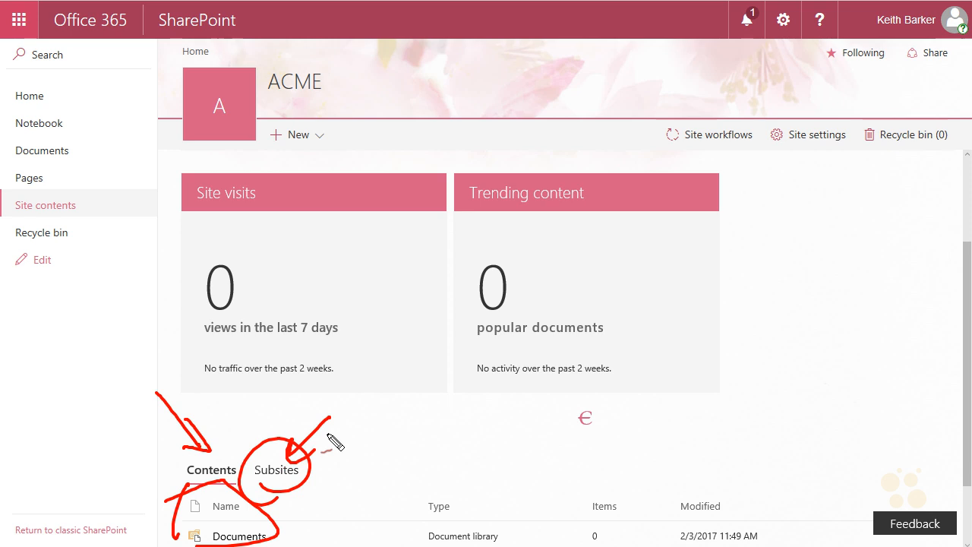
{"action": "key", "text": "Escape"}
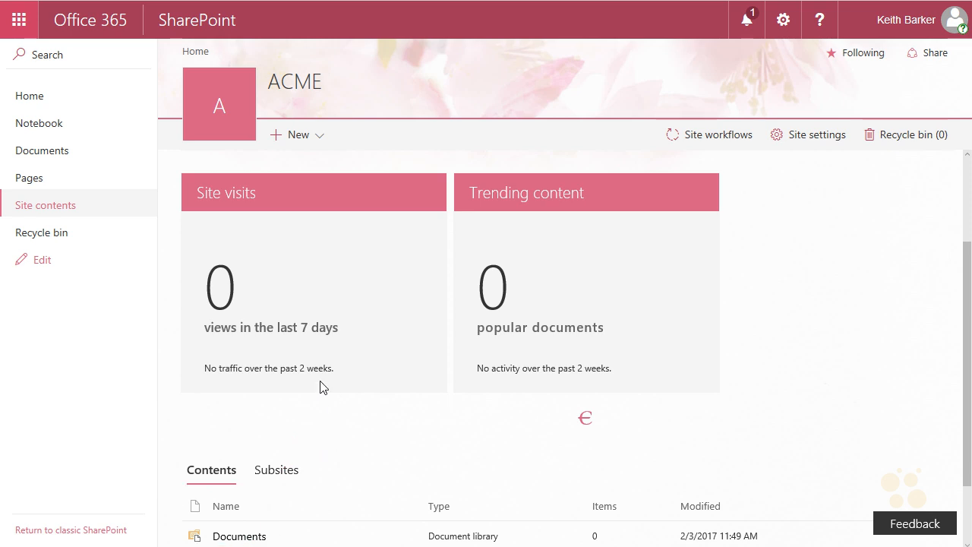
- Create a subsite of ACME titled "Engineering" with the URL name "eng"
{"action": "left_click", "coordinate": [313, 139]}
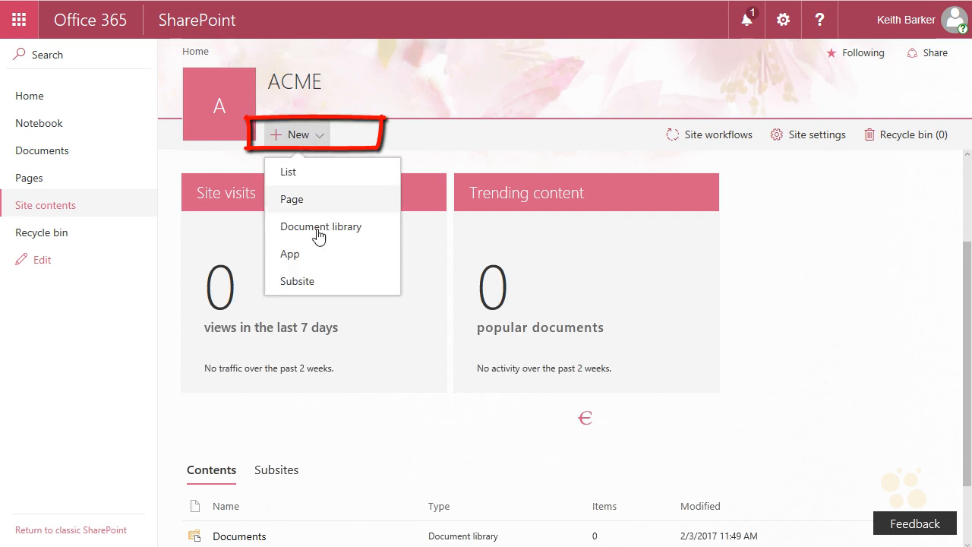
{"action": "left_click", "coordinate": [309, 285]}
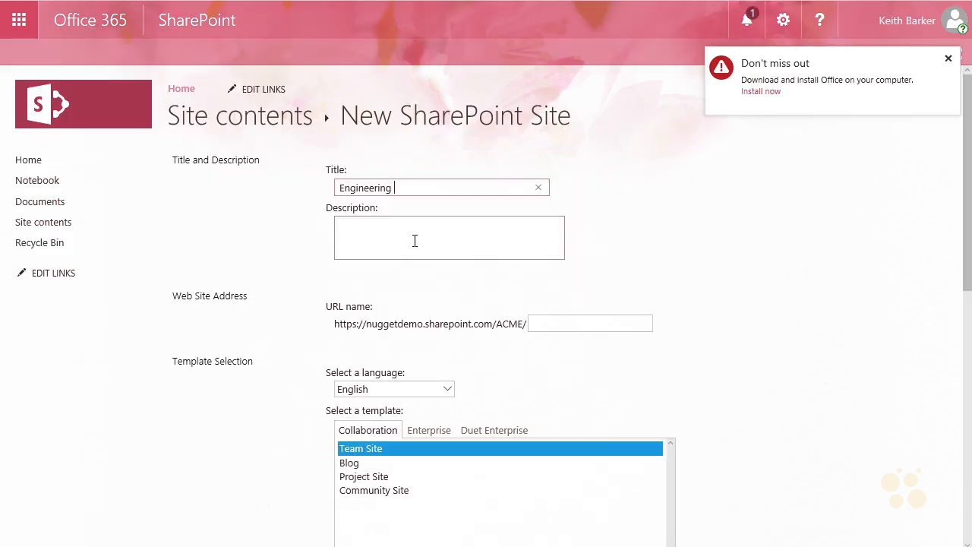
{"action": "left_click", "coordinate": [603, 327]}
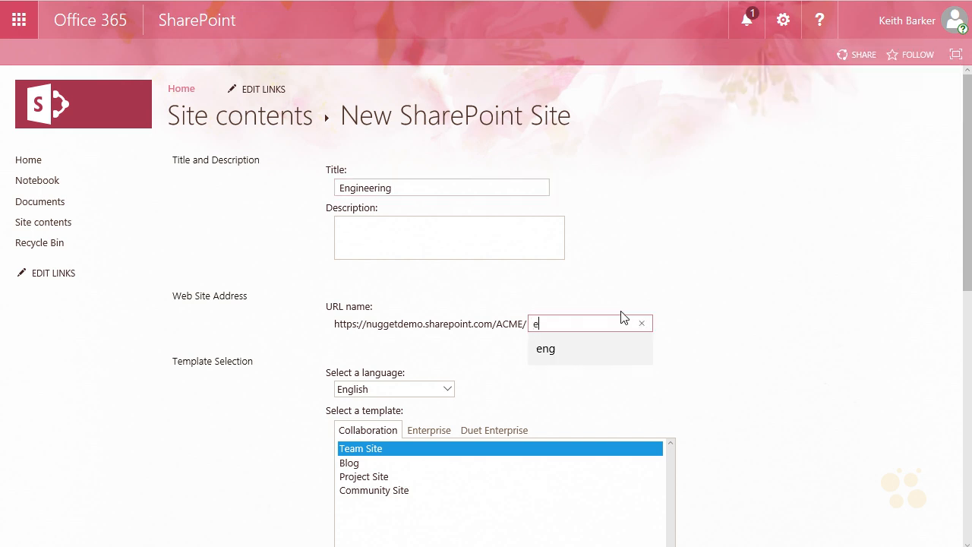
{"action": "scroll", "coordinate": [770, 401], "scroll_direction": "down", "scroll_amount": 3}
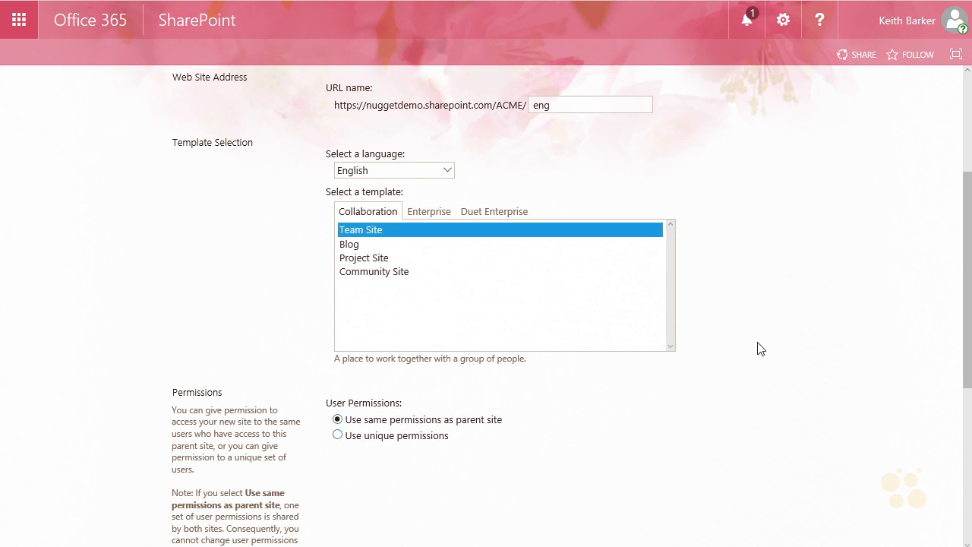
{"action": "scroll", "coordinate": [760, 349], "scroll_direction": "down", "scroll_amount": 3}
{"action": "scroll", "coordinate": [760, 348], "scroll_direction": "down", "scroll_amount": 2}
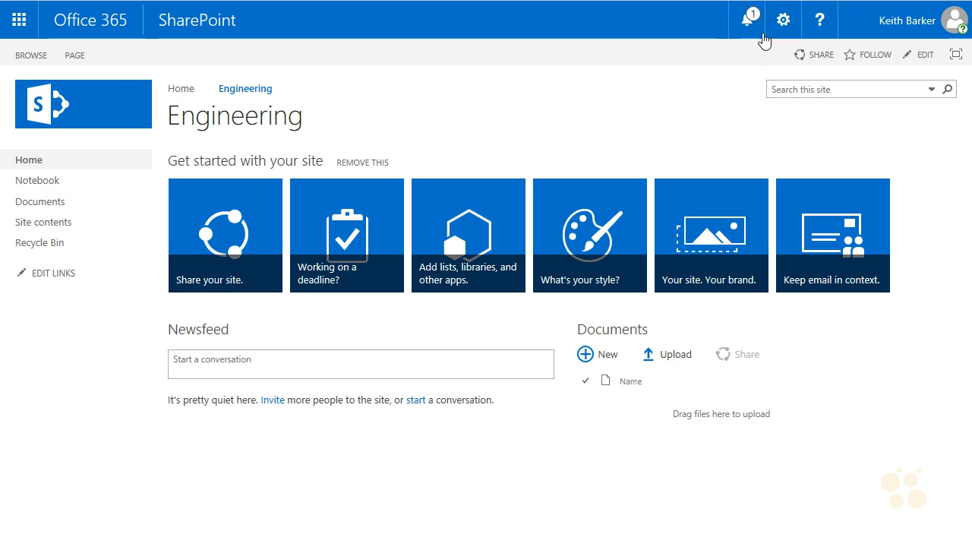
- Choose the Wood design as the new look for the Engineering subsite
{"action": "left_click", "coordinate": [783, 22]}
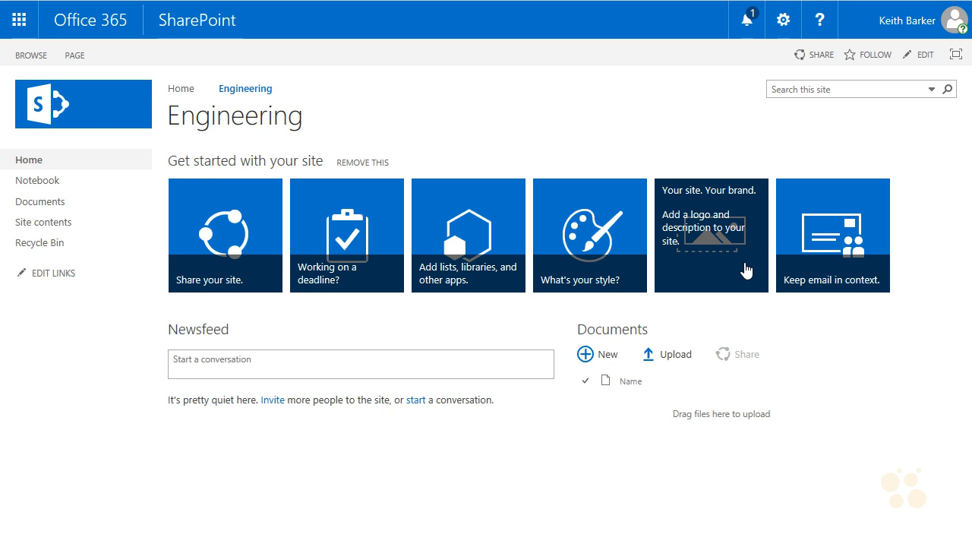
{"action": "scroll", "coordinate": [816, 225], "scroll_direction": "down", "scroll_amount": 9}
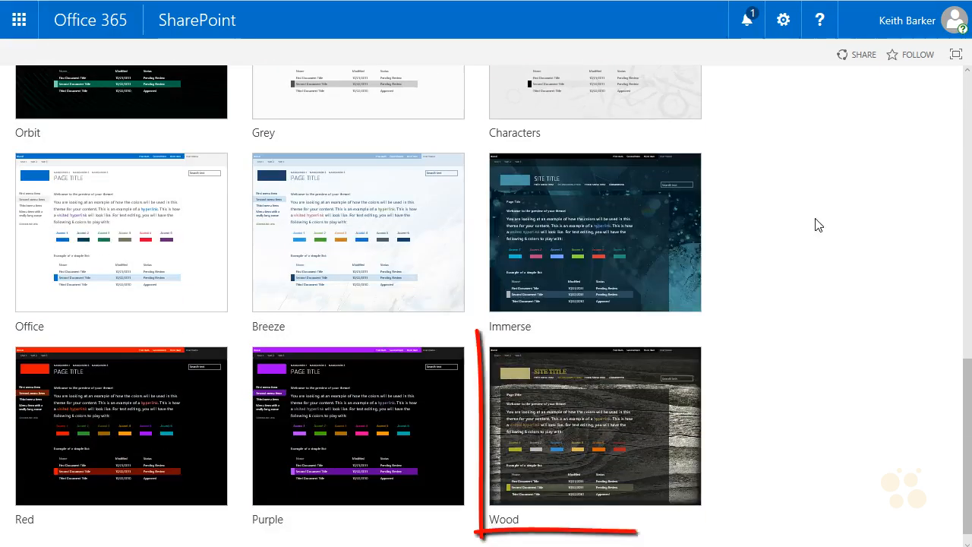
{"action": "left_click", "coordinate": [629, 408]}
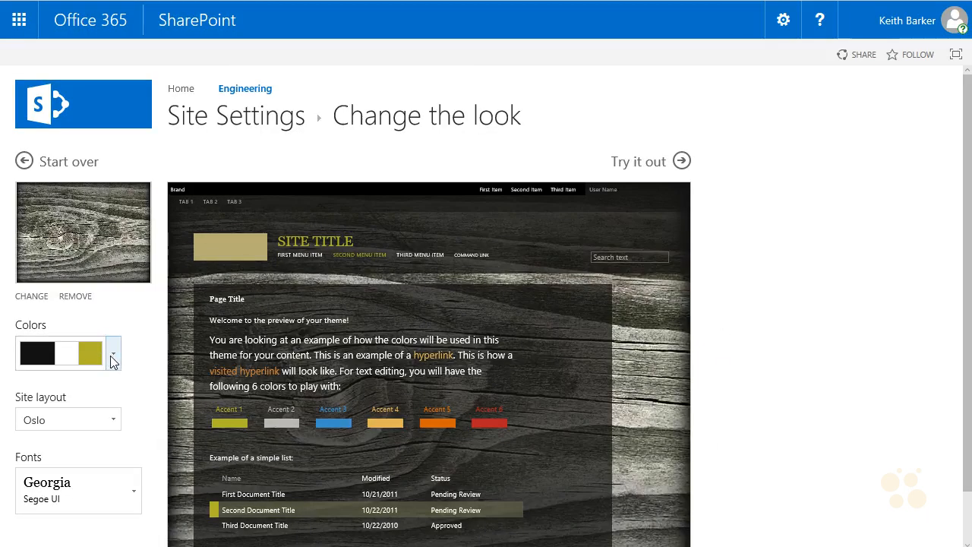
- Give the Wood design the black, grey and pink palette and the Seattle site layout, then preview and keep it
{"action": "left_click", "coordinate": [115, 356]}
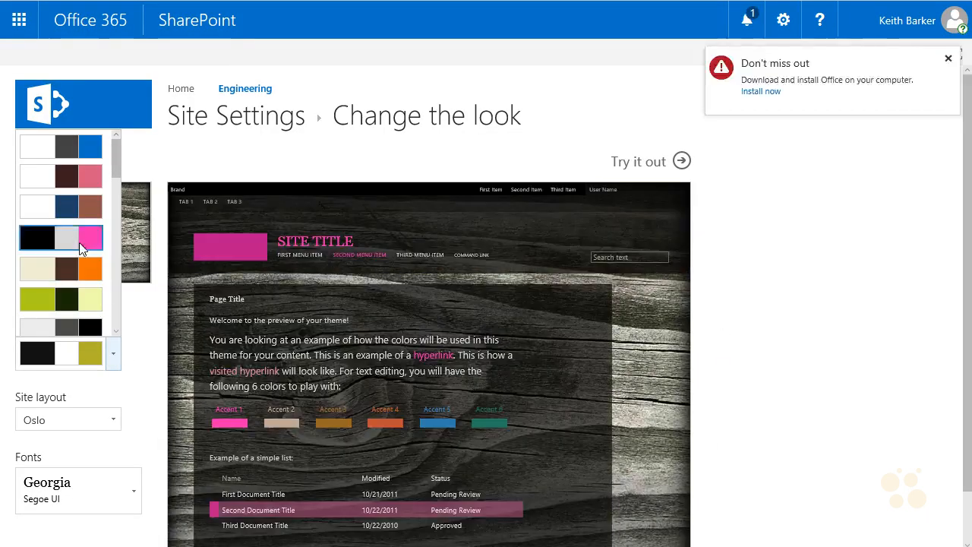
{"action": "left_click", "coordinate": [79, 241]}
{"action": "left_click", "coordinate": [102, 420]}
{"action": "left_click", "coordinate": [85, 448]}
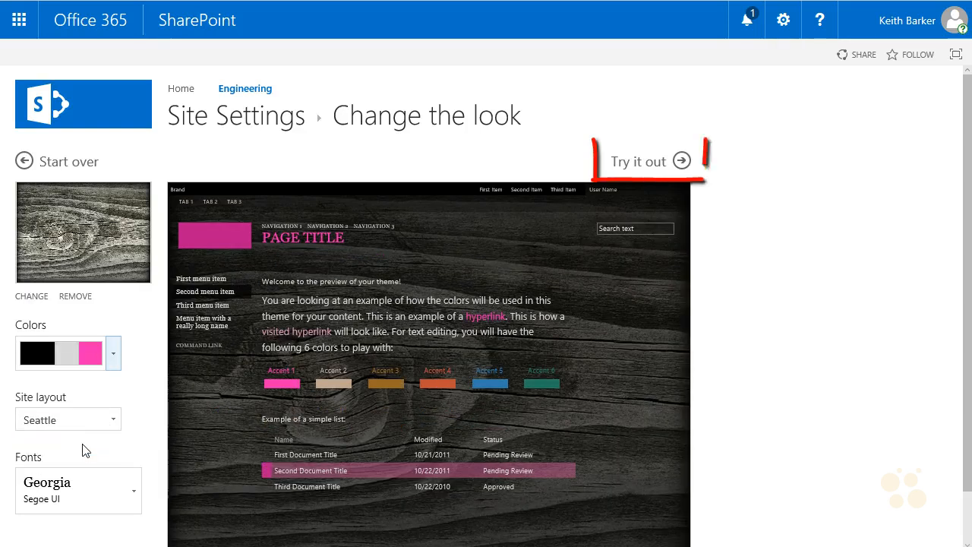
{"action": "left_click", "coordinate": [657, 162]}
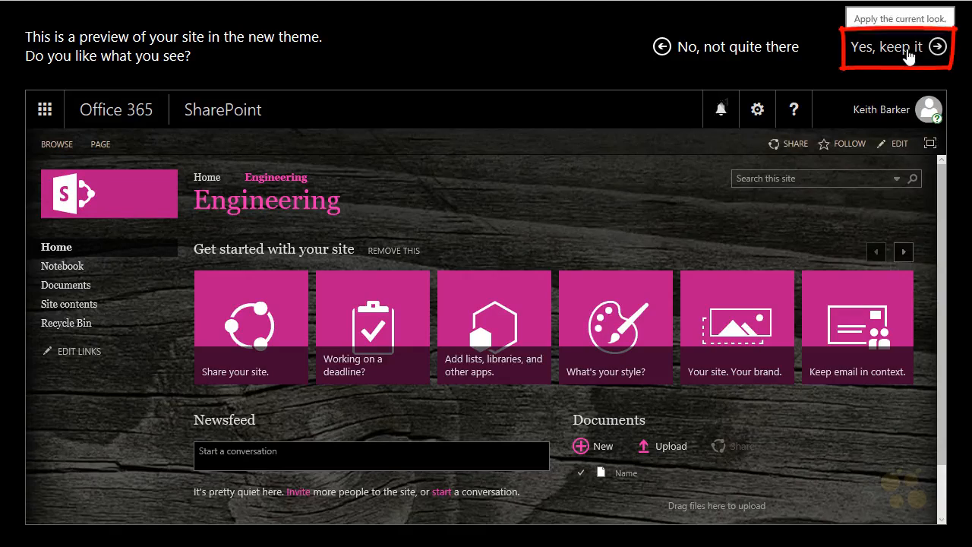
{"action": "left_click", "coordinate": [907, 48]}
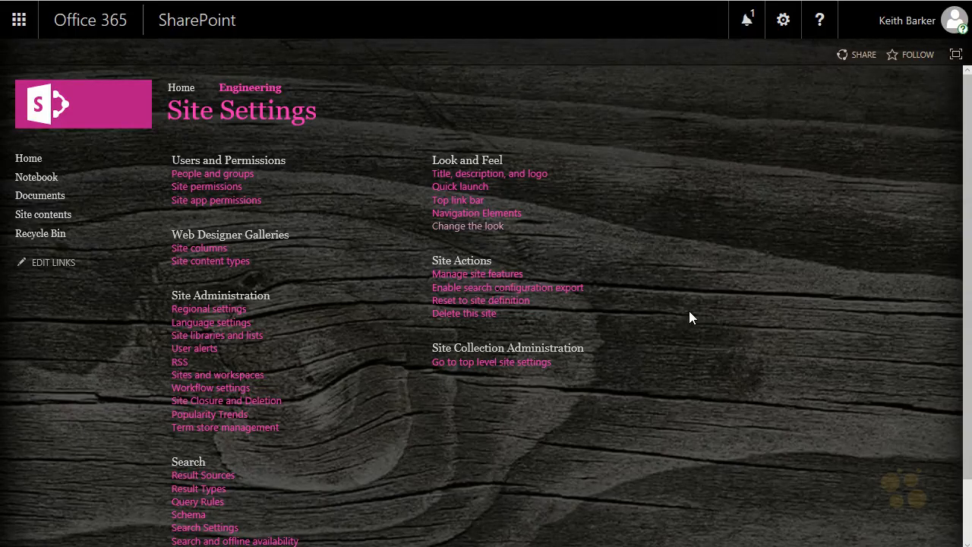
- Add a document library app named "ENGDL" to the Engineering subsite
{"action": "left_click", "coordinate": [783, 21]}
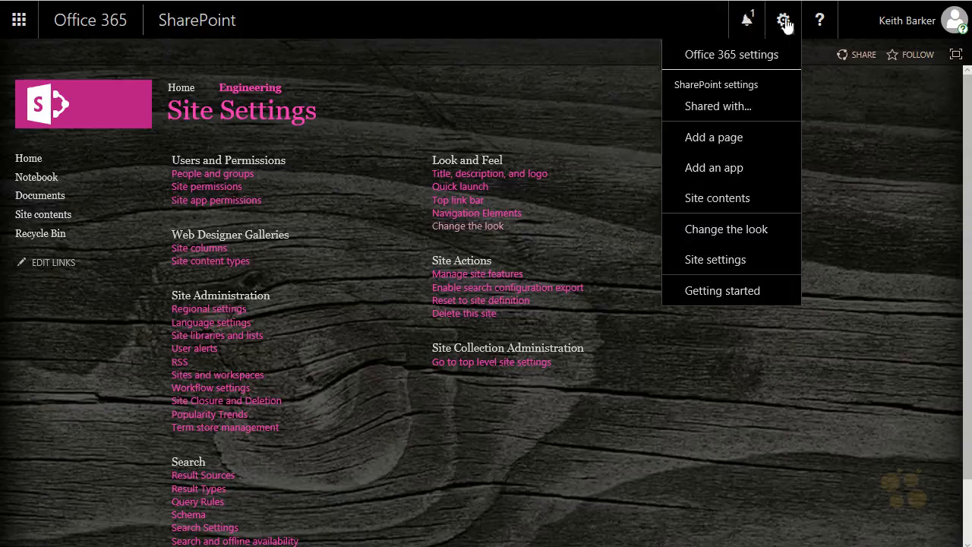
{"action": "left_click", "coordinate": [770, 170]}
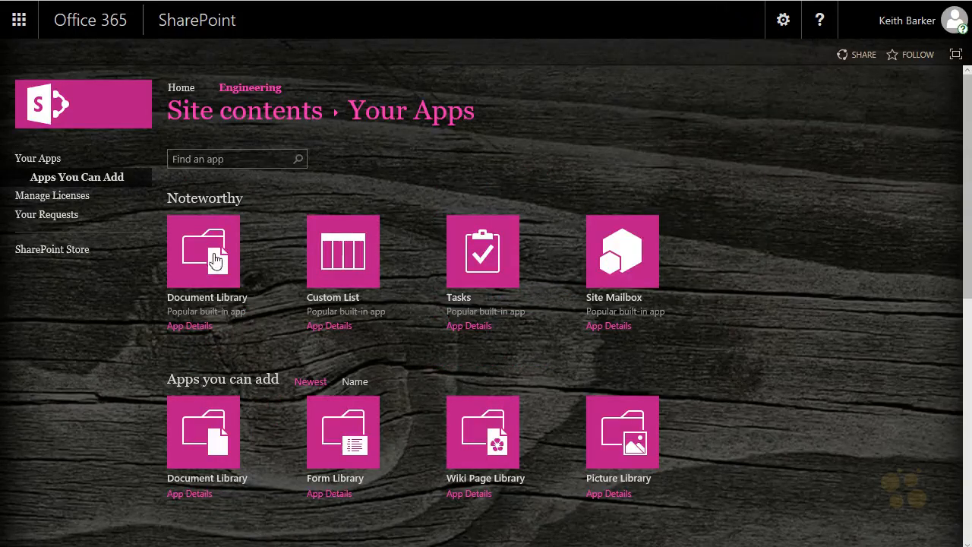
{"action": "left_click", "coordinate": [214, 260]}
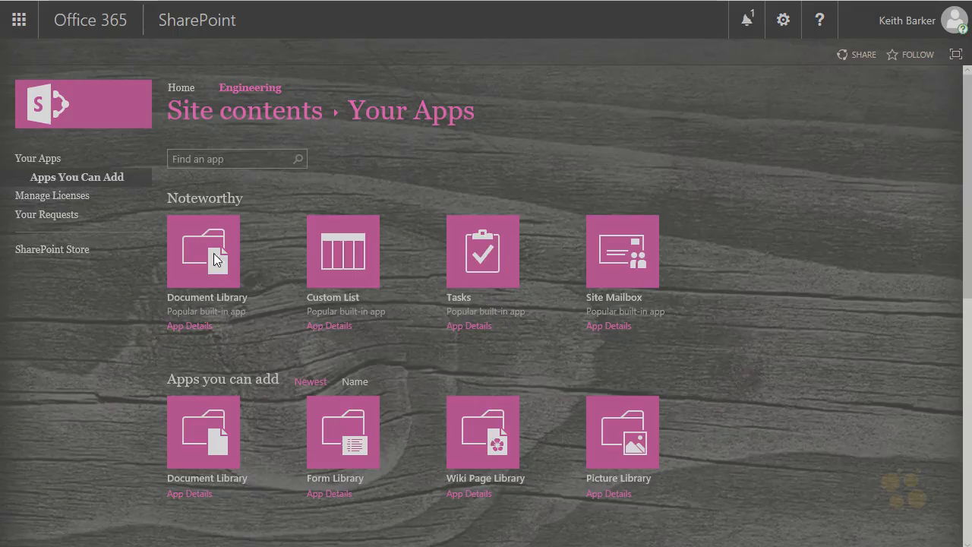
{"action": "type", "text": "ENG"}
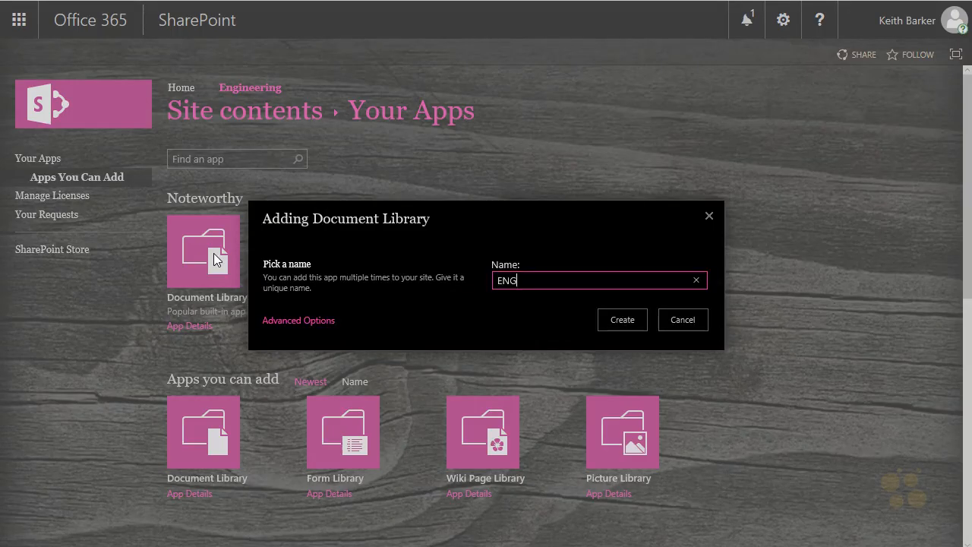
{"action": "type", "text": "DL"}
{"action": "left_click", "coordinate": [622, 319]}
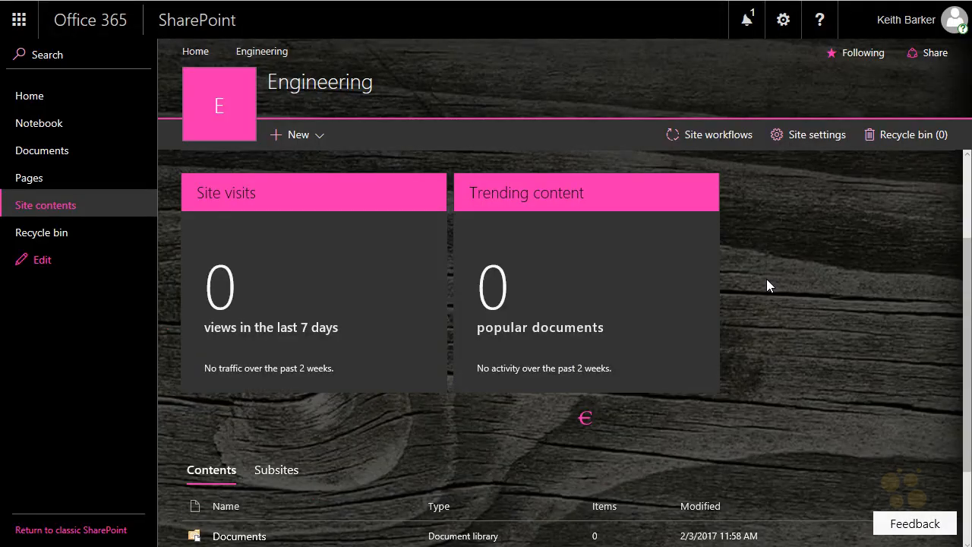
- Open the settings of the ENGDL document library from the Engineering site contents
{"action": "scroll", "coordinate": [794, 286], "scroll_direction": "down", "scroll_amount": 2}
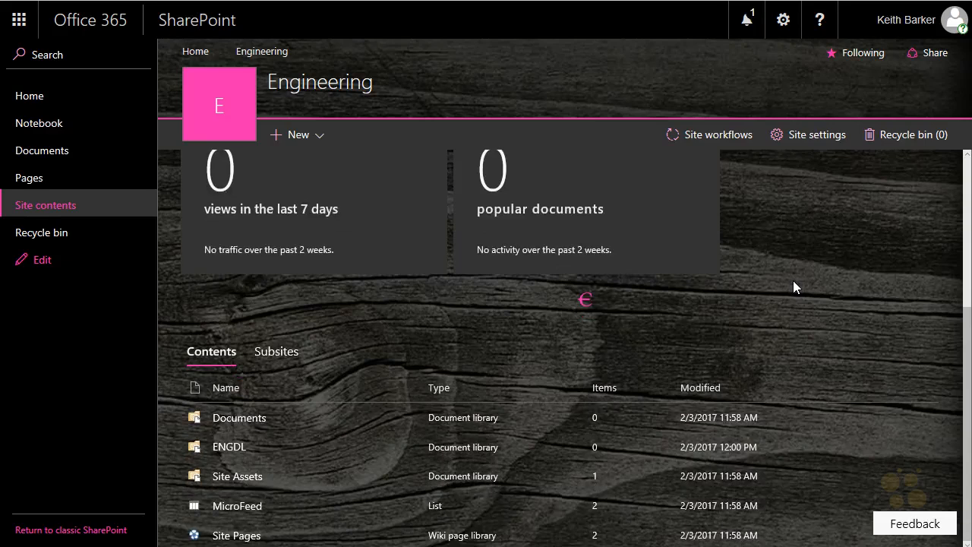
{"action": "mouse_move", "coordinate": [215, 461]}
{"action": "left_mouse_down"}
{"action": "mouse_move", "coordinate": [200, 462]}
{"action": "mouse_move", "coordinate": [392, 451]}
{"action": "mouse_move", "coordinate": [368, 460]}
{"action": "left_mouse_up"}
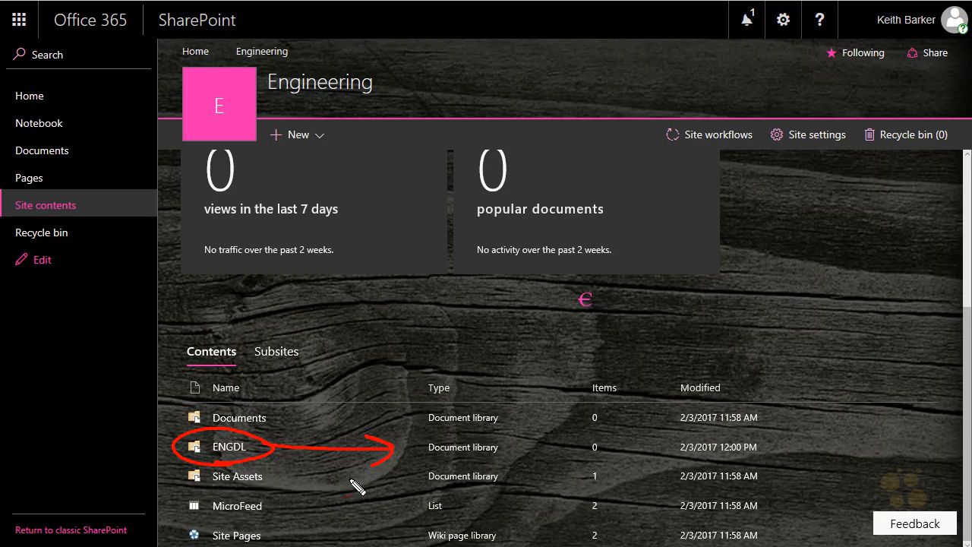
{"action": "key", "text": "Escape"}
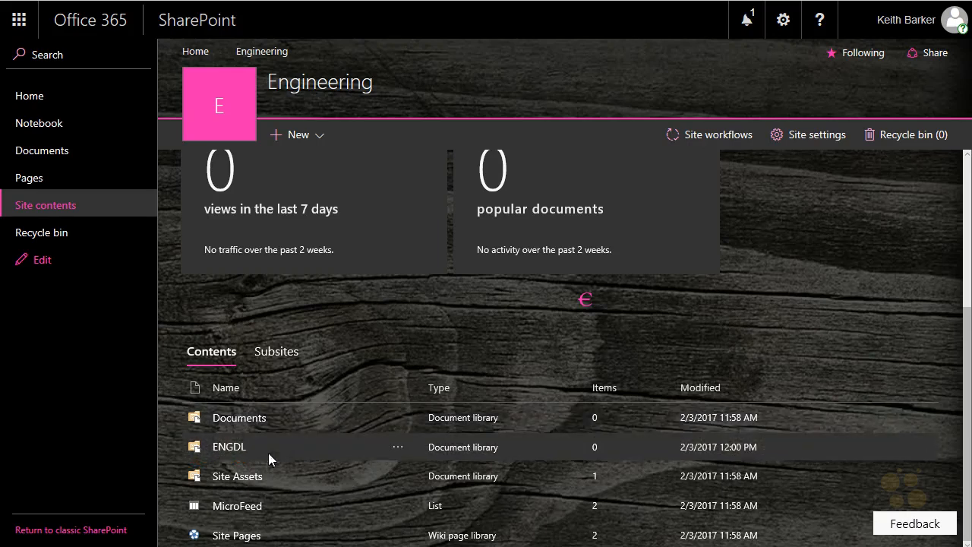
{"action": "left_click", "coordinate": [399, 453]}
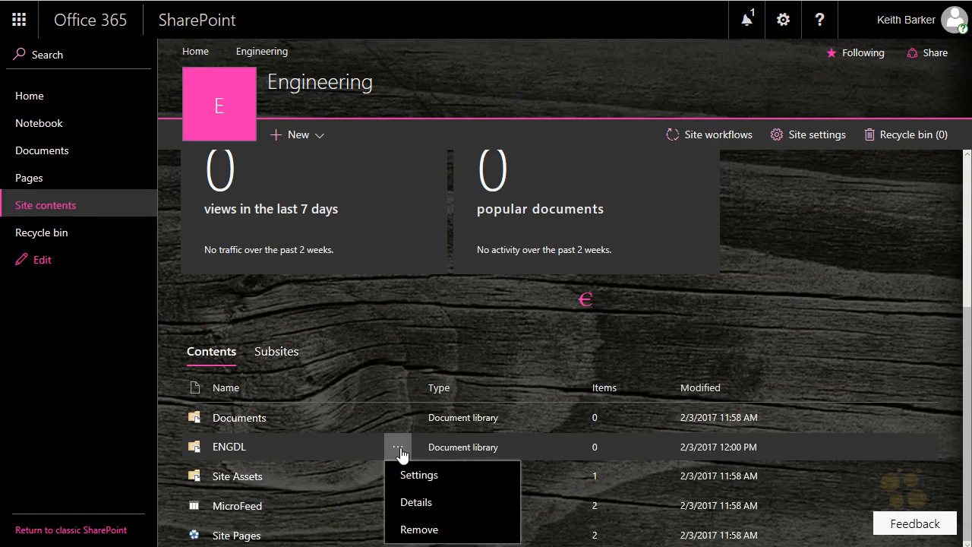
{"action": "left_click", "coordinate": [452, 478]}
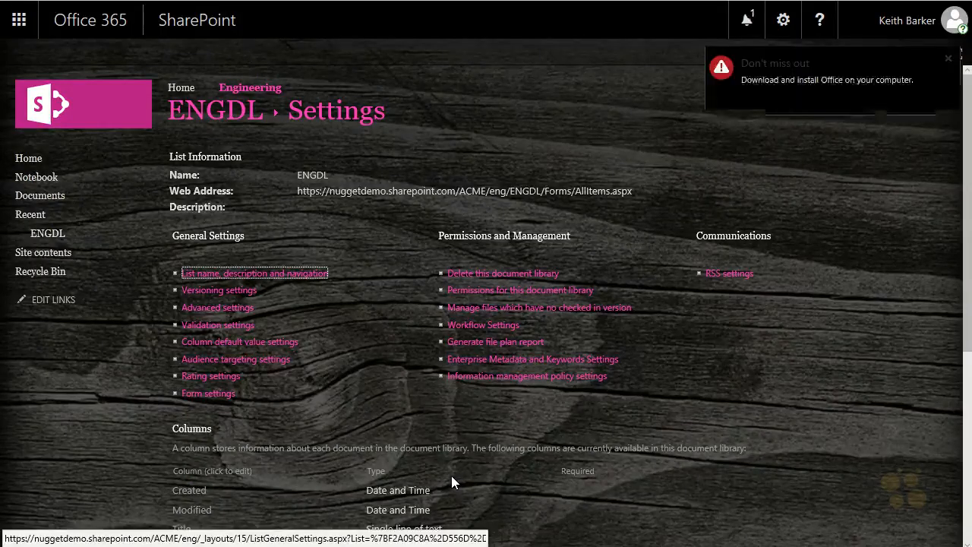
{"action": "key", "text": "ctrl+plus"}
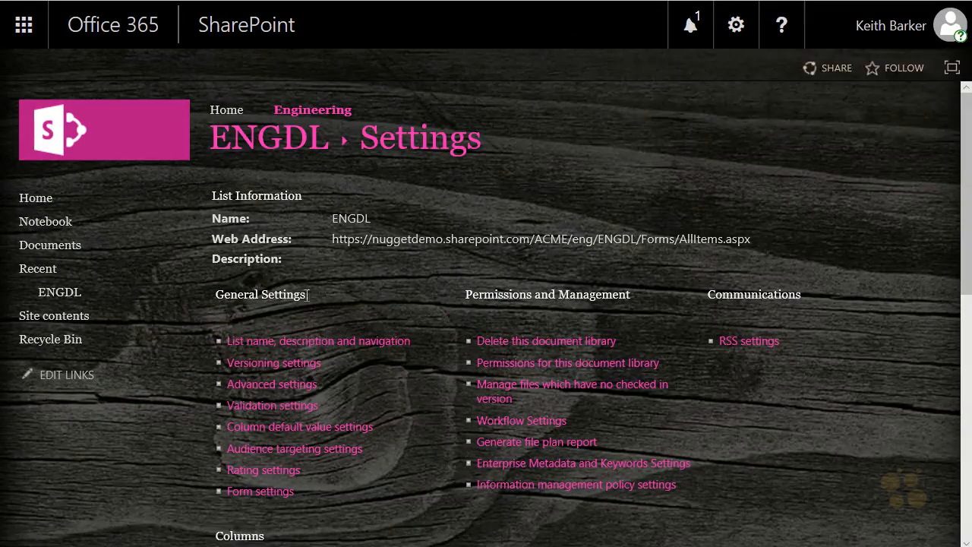
{"action": "left_click_drag", "start_coordinate": [308, 294], "coordinate": [215, 295]}
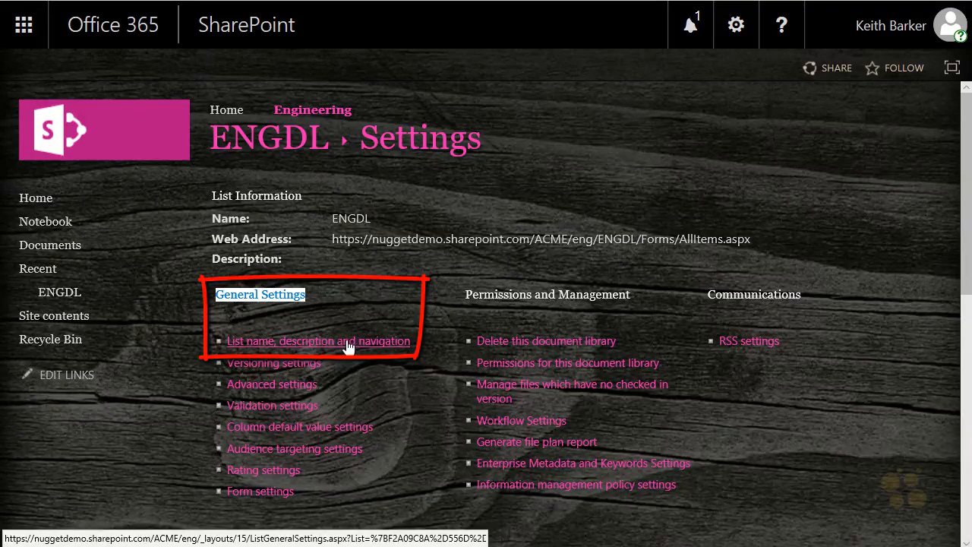
- Rename the ENGDL library to "Engineering Doc Library", display it on the Quick Launch and save
{"action": "left_click", "coordinate": [349, 346]}
{"action": "type", "text": "Engineering Doc Library"}
{"action": "left_click", "coordinate": [428, 406]}
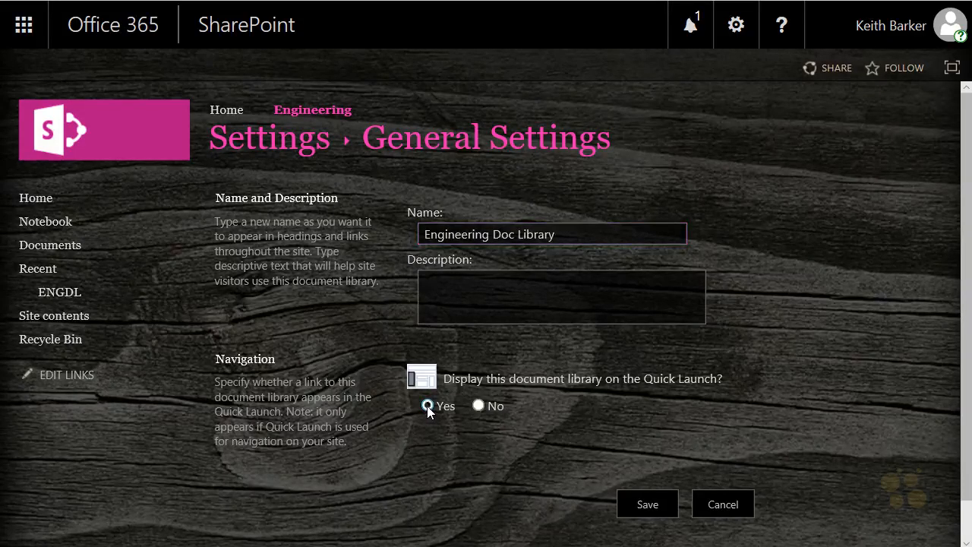
{"action": "left_click", "coordinate": [647, 504]}
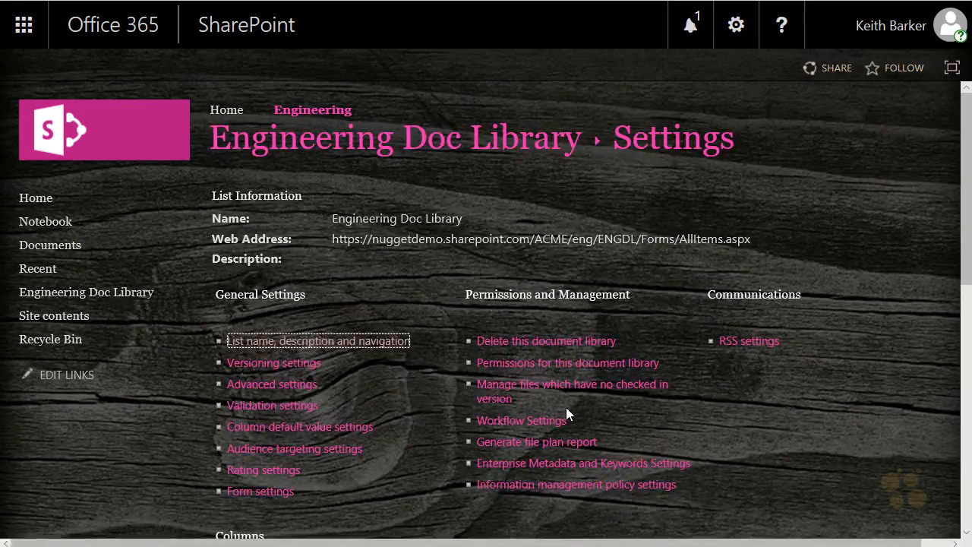
- View the Engineering Doc Library, and reopen its settings page from the site contents
{"action": "left_click", "coordinate": [103, 295]}
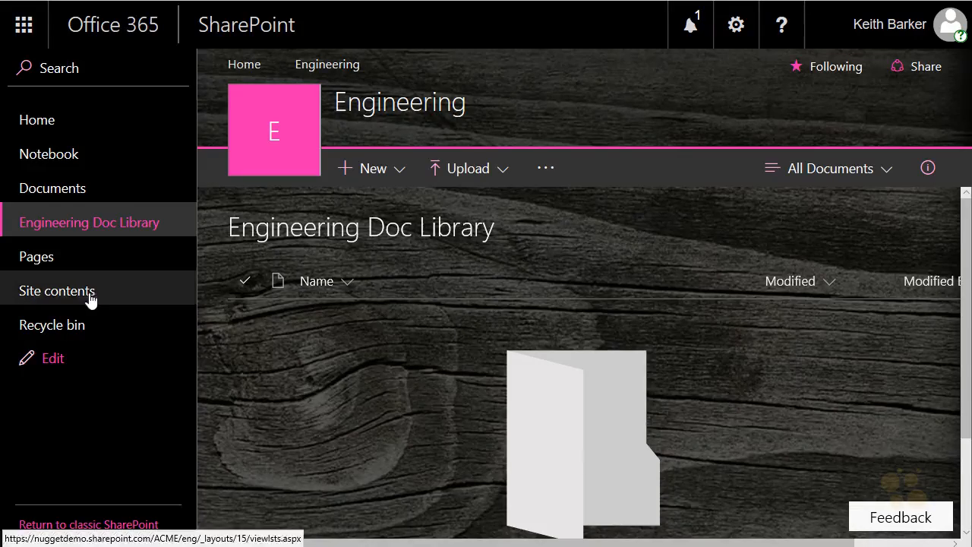
{"action": "left_click", "coordinate": [88, 296]}
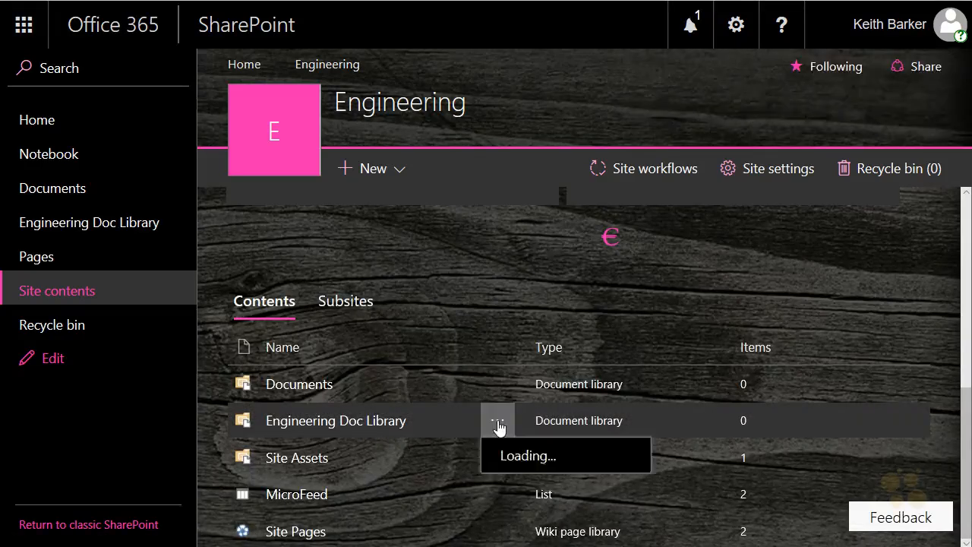
{"action": "left_click", "coordinate": [498, 425]}
{"action": "left_click", "coordinate": [528, 455]}
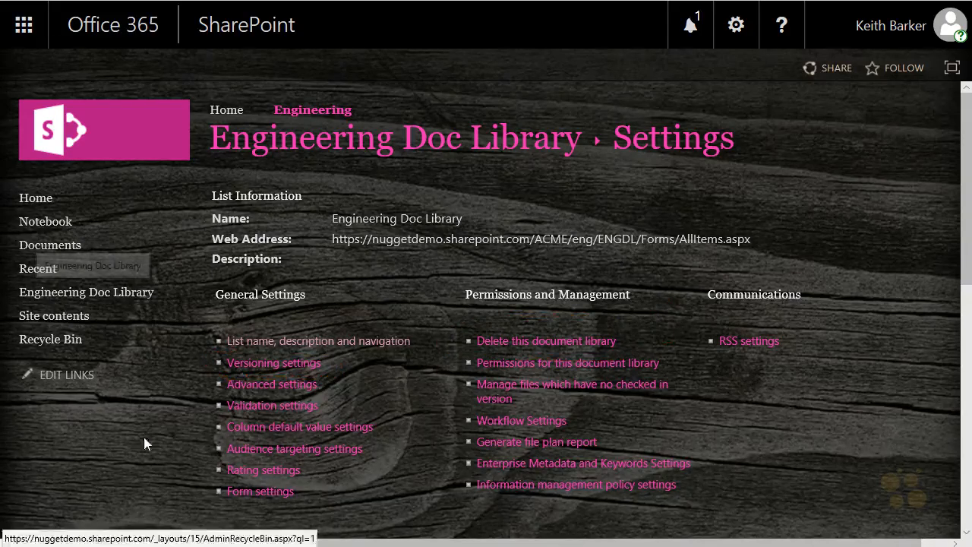
- Return to the Engineering Doc Library and review the item types that can be created in it
{"action": "left_click", "coordinate": [132, 297]}
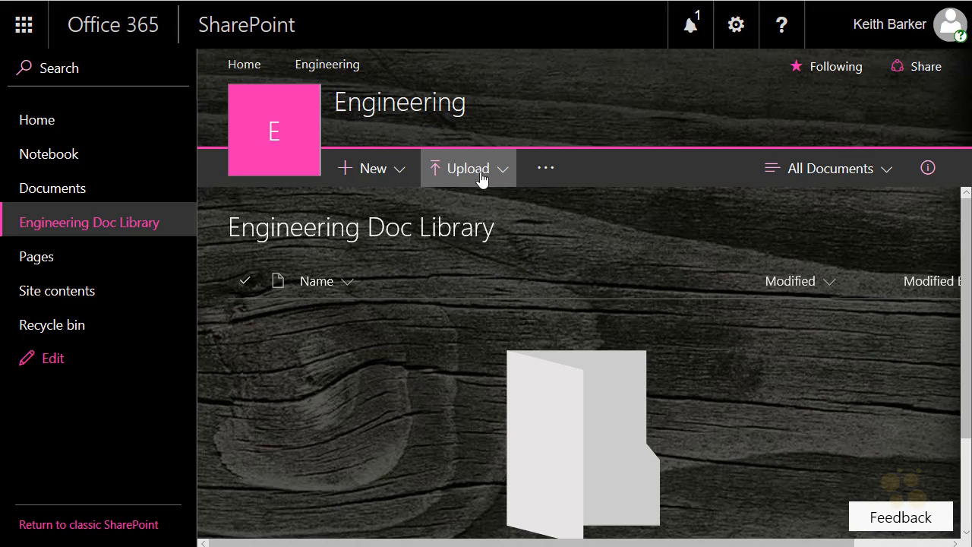
{"action": "left_click", "coordinate": [399, 176]}
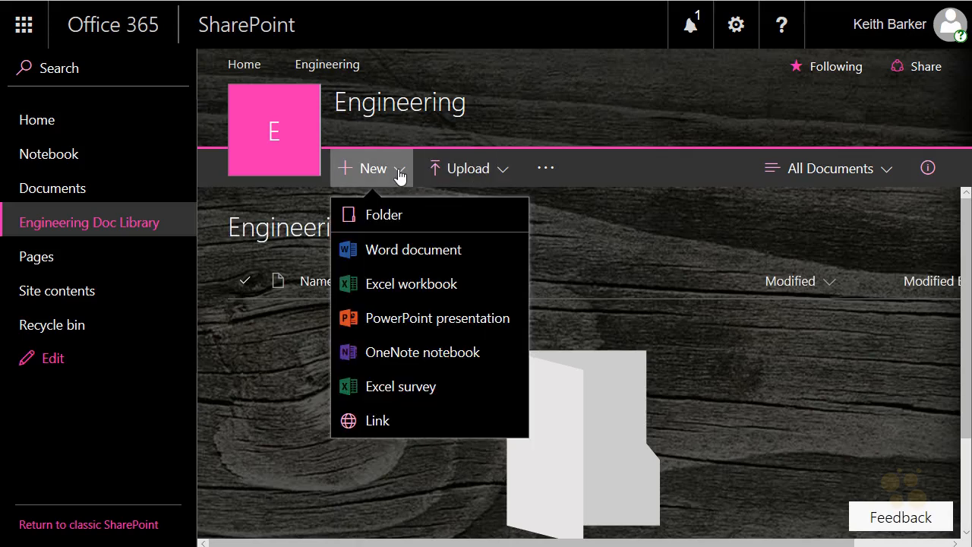
{"action": "left_click", "coordinate": [400, 174]}
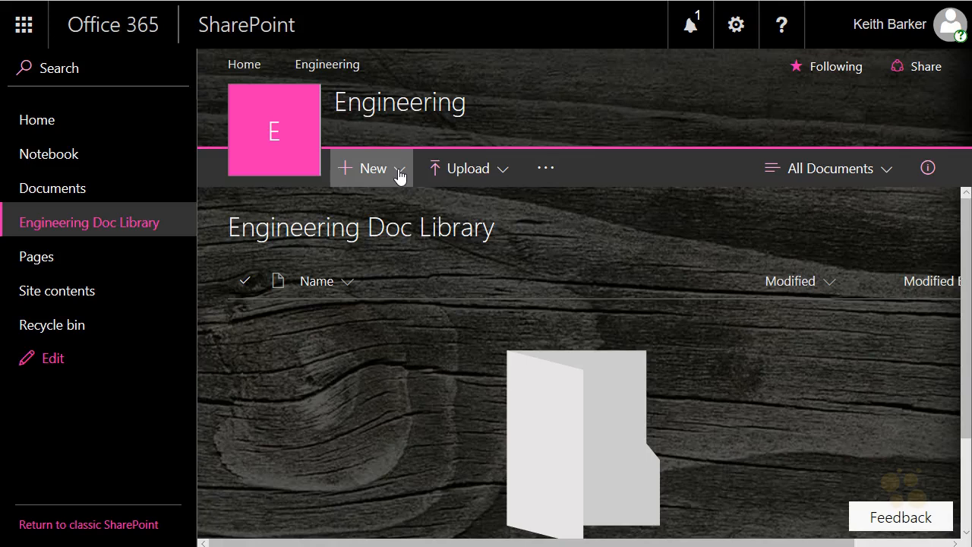
{"action": "left_click", "coordinate": [399, 175]}
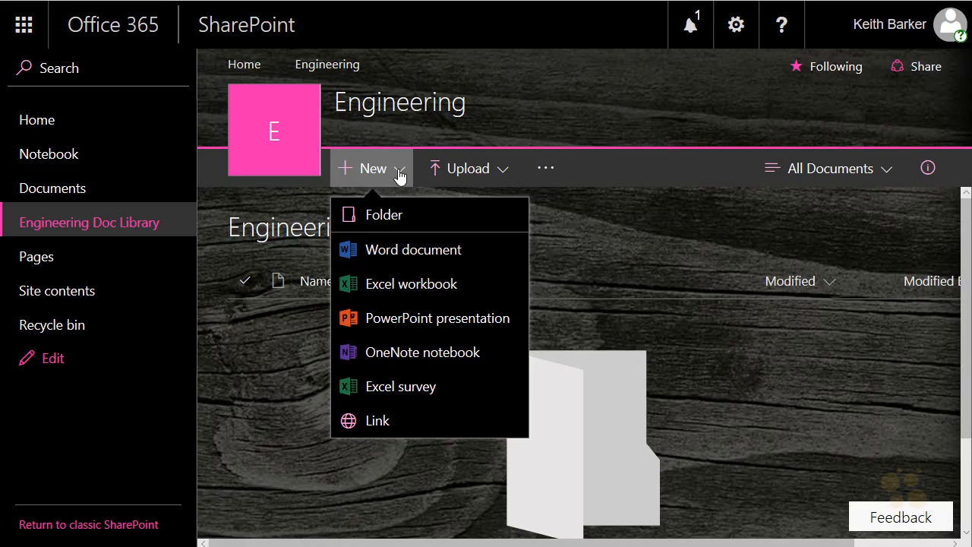
{"action": "left_click", "coordinate": [425, 329]}
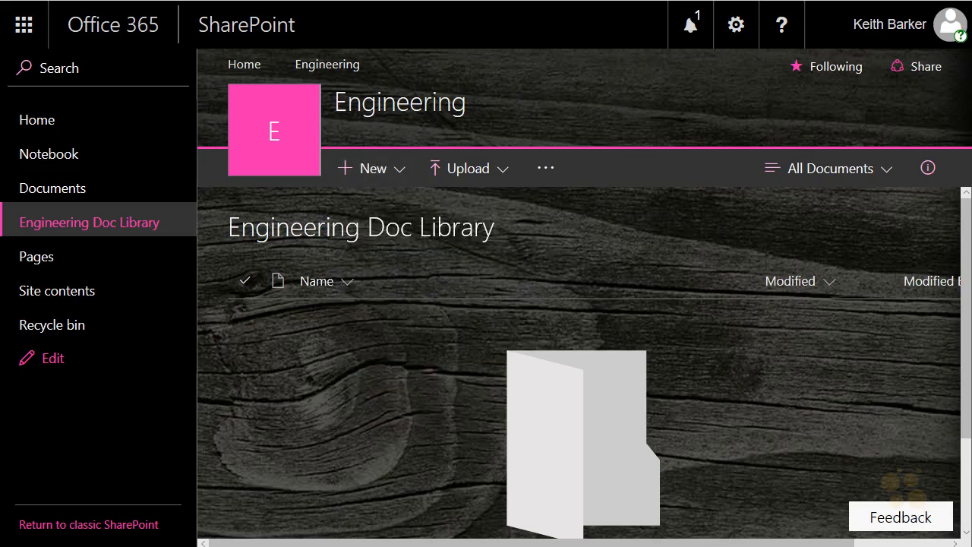
- Upload the image Angry Mob.png to the Engineering Doc Library, and preview it
{"action": "left_click_drag", "start_coordinate": [139, 464], "coordinate": [571, 410]}
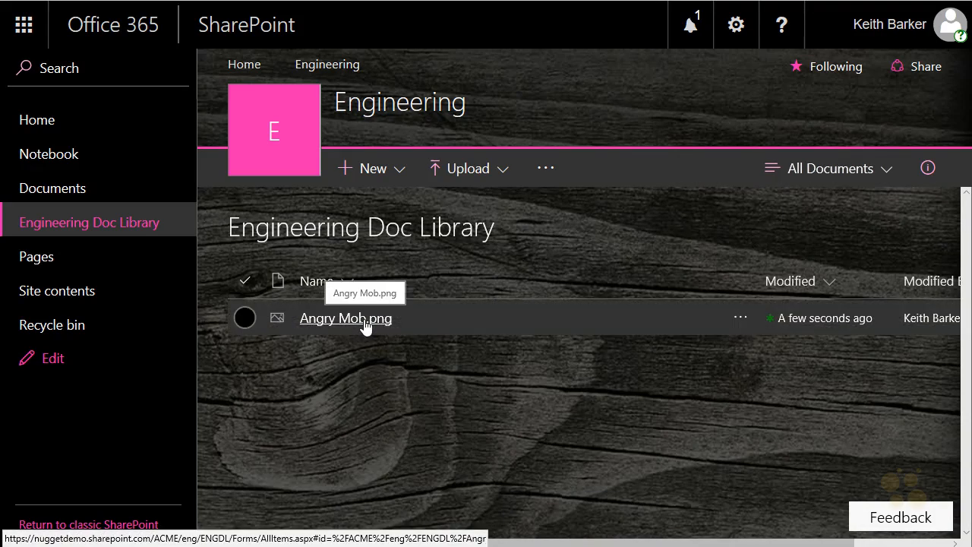
{"action": "left_click", "coordinate": [365, 323]}
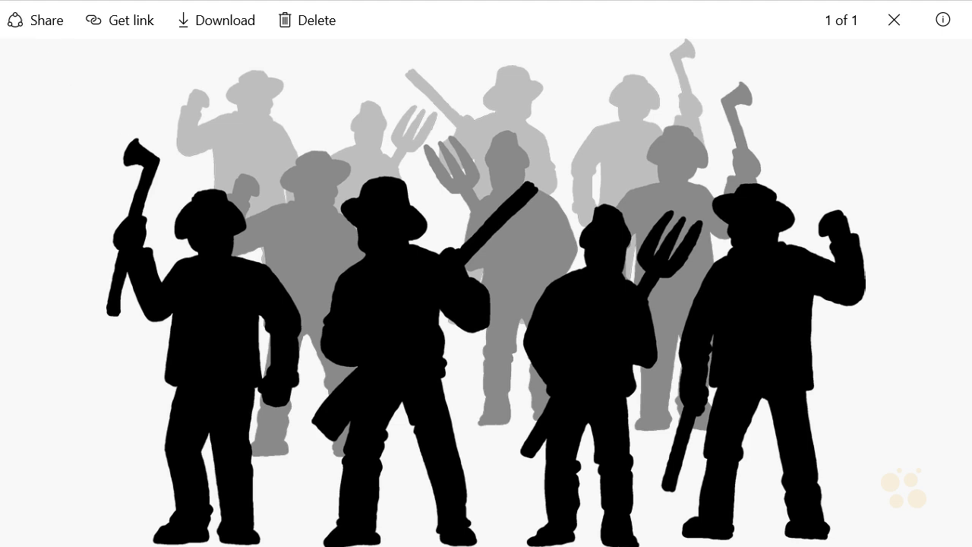
{"action": "left_click", "coordinate": [894, 21]}
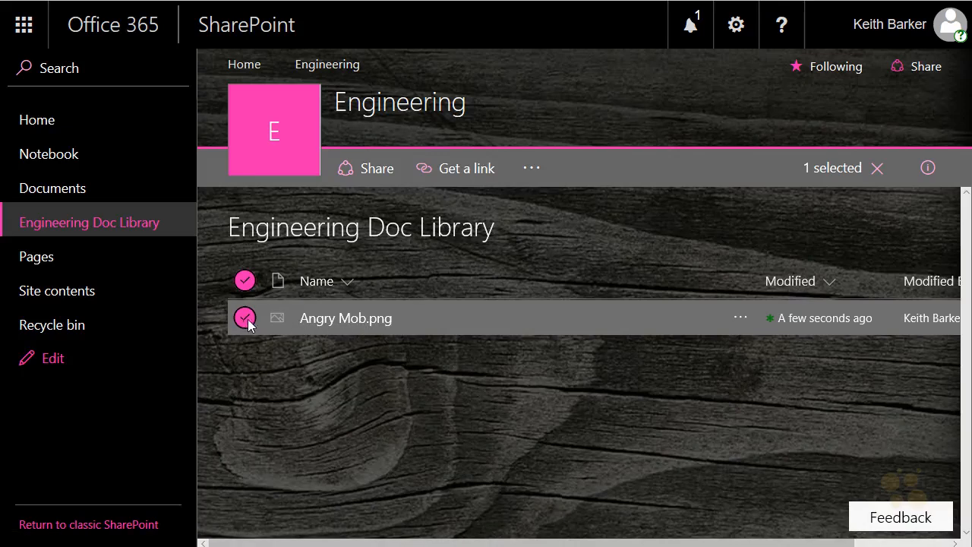
- Review the actions available for Angry Mob.png and the edit and view permission choices for sharing it
{"action": "left_click", "coordinate": [532, 172]}
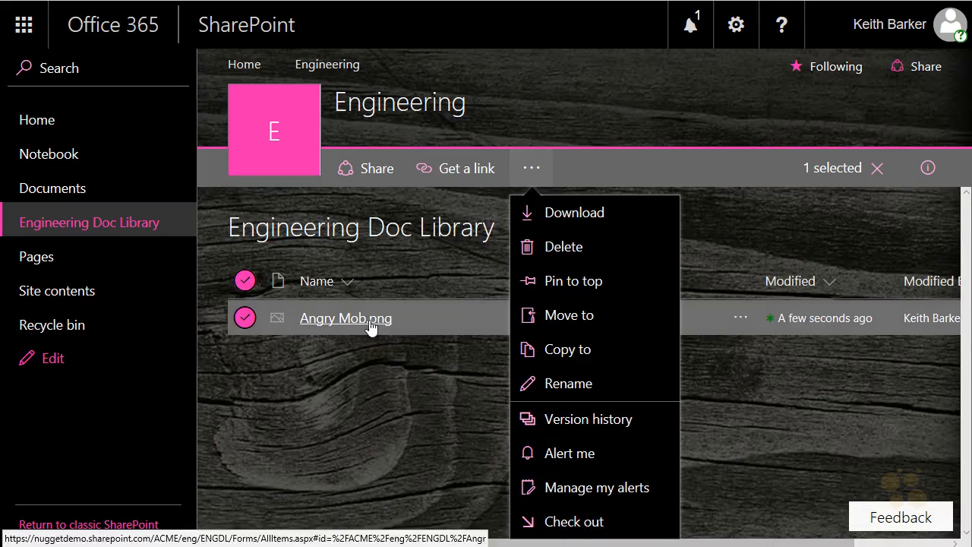
{"action": "left_click", "coordinate": [380, 350]}
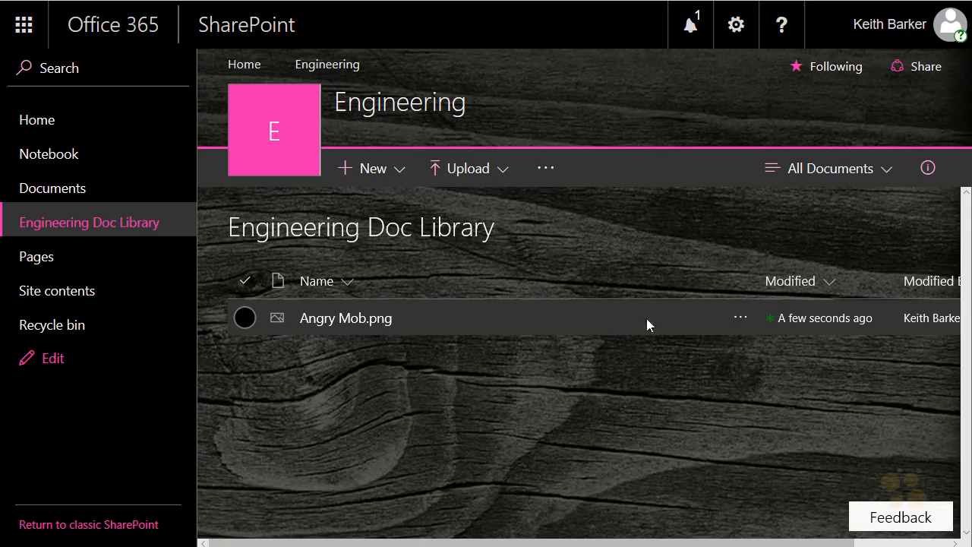
{"action": "left_click", "coordinate": [740, 319]}
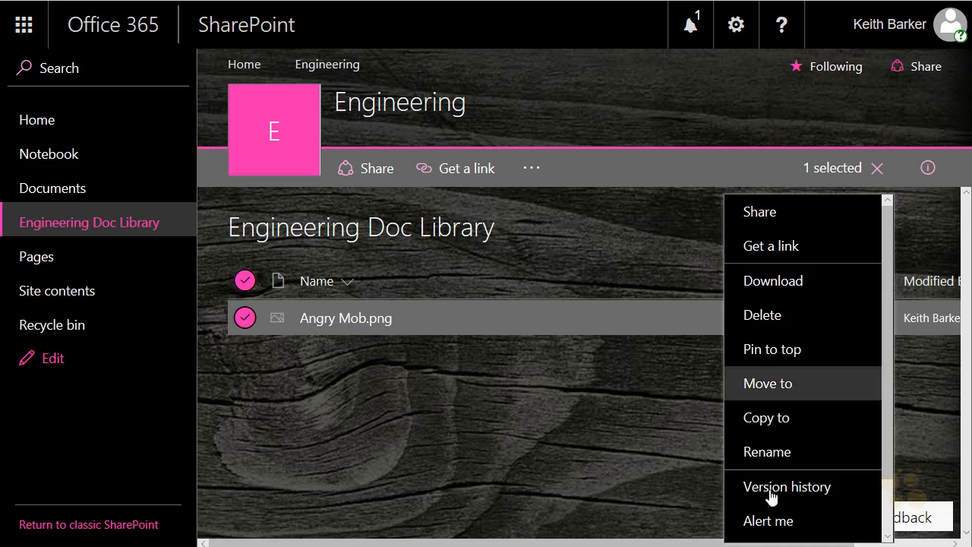
{"action": "left_click", "coordinate": [766, 214]}
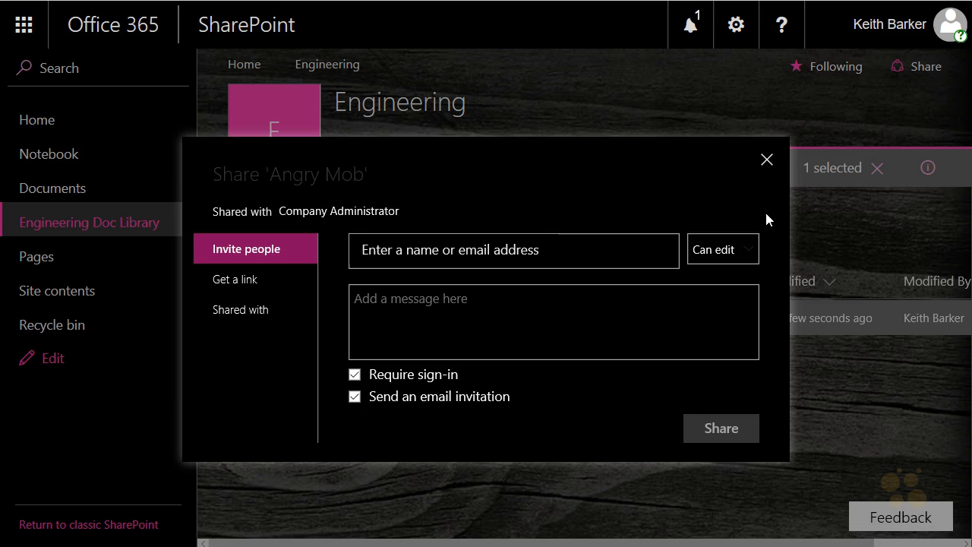
{"action": "left_click", "coordinate": [741, 250]}
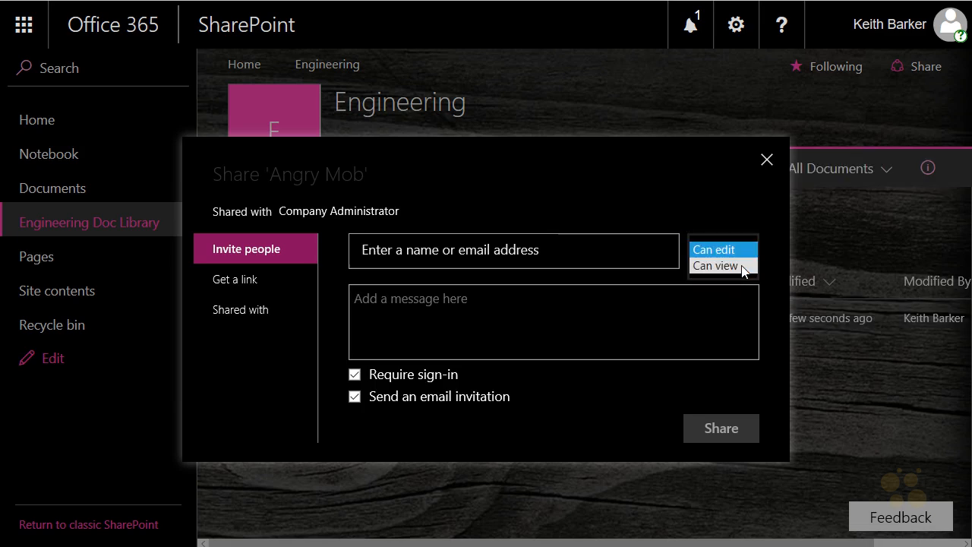
{"action": "left_click", "coordinate": [738, 428]}
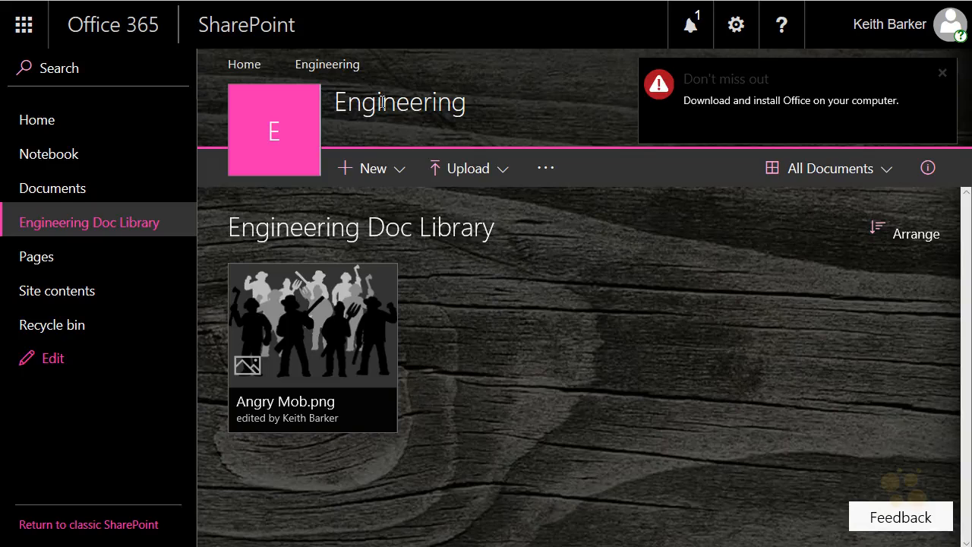
- Open the Engineering site's permissions from its site settings, and examine the permission levels of the ACME Members1, Owners1 and Visitors1 groups
{"action": "left_click", "coordinate": [330, 67]}
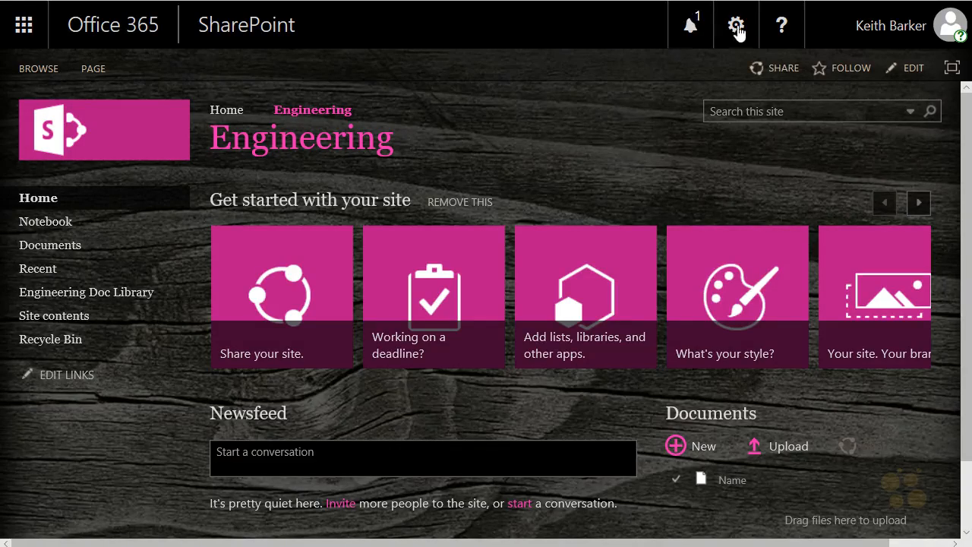
{"action": "left_click", "coordinate": [736, 26]}
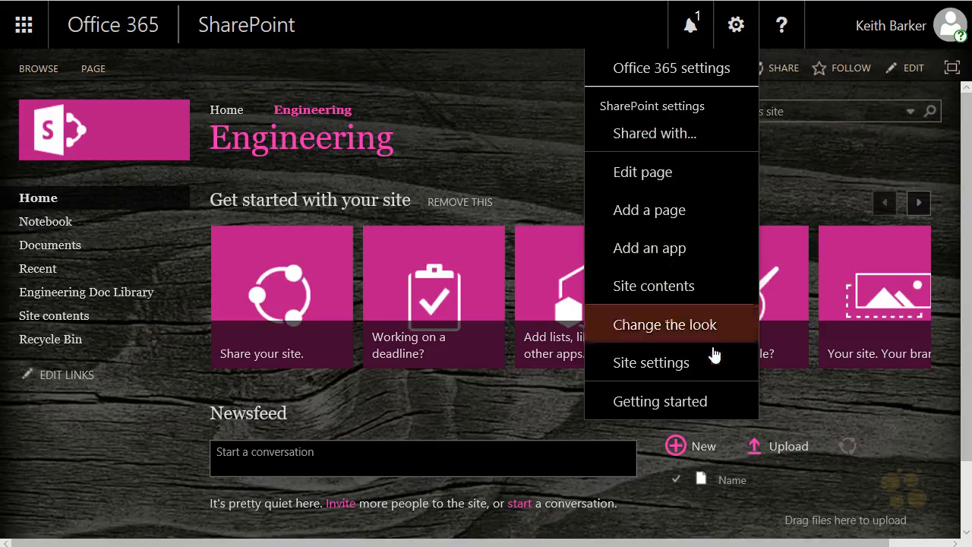
{"action": "left_click", "coordinate": [717, 366]}
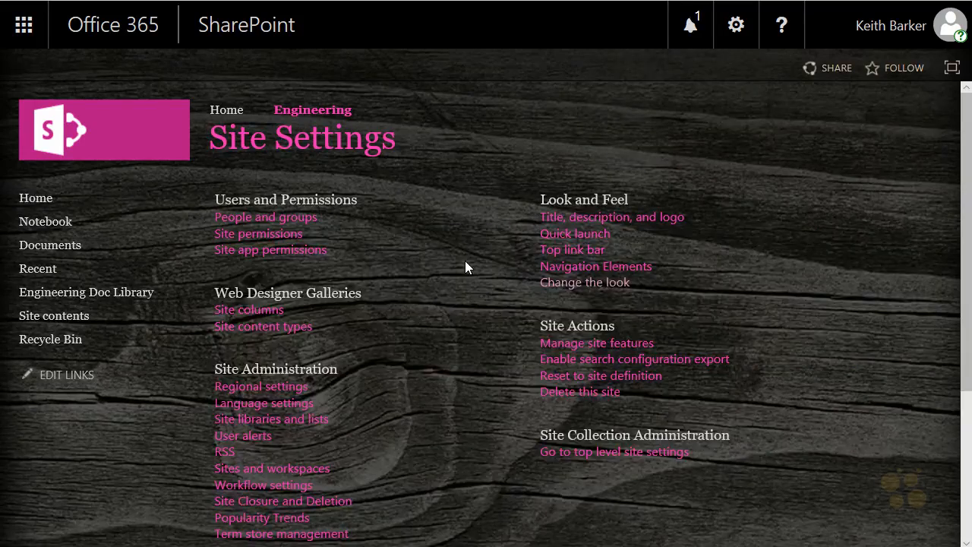
{"action": "left_click", "coordinate": [277, 235]}
{"action": "mouse_move", "coordinate": [321, 392]}
{"action": "left_mouse_down"}
{"action": "mouse_move", "coordinate": [364, 360]}
{"action": "mouse_move", "coordinate": [245, 416]}
{"action": "mouse_move", "coordinate": [317, 400]}
{"action": "left_mouse_up"}
{"action": "mouse_move", "coordinate": [378, 295]}
{"action": "left_mouse_down"}
{"action": "mouse_move", "coordinate": [454, 298]}
{"action": "mouse_move", "coordinate": [449, 312]}
{"action": "left_mouse_up"}
{"action": "left_click_drag", "start_coordinate": [366, 347], "coordinate": [452, 354]}
{"action": "mouse_move", "coordinate": [328, 398]}
{"action": "left_mouse_down"}
{"action": "mouse_move", "coordinate": [463, 392]}
{"action": "mouse_move", "coordinate": [431, 422]}
{"action": "left_mouse_up"}
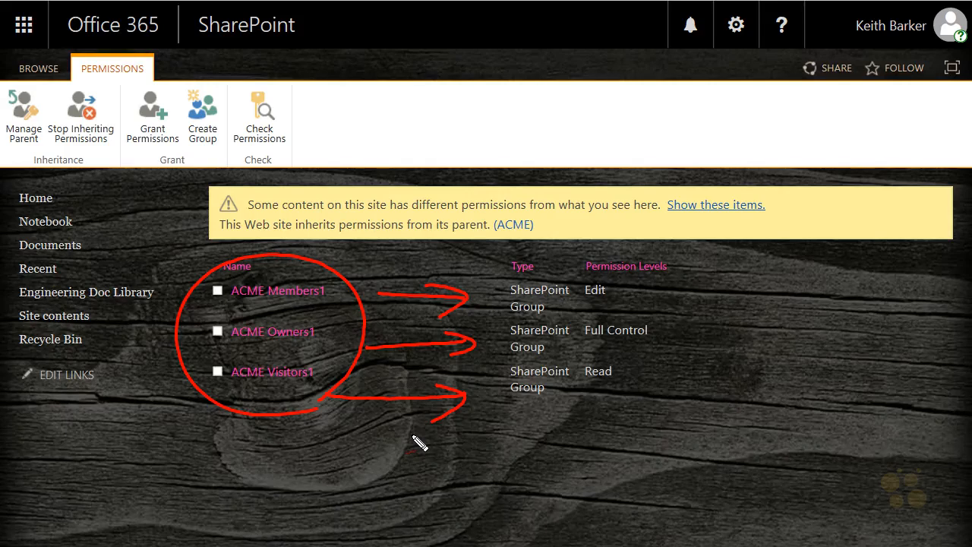
{"action": "mouse_move", "coordinate": [105, 174]}
{"action": "left_mouse_down"}
{"action": "mouse_move", "coordinate": [95, 80]}
{"action": "mouse_move", "coordinate": [106, 175]}
{"action": "left_mouse_up"}
{"action": "left_click_drag", "start_coordinate": [114, 223], "coordinate": [102, 158]}
{"action": "left_click_drag", "start_coordinate": [95, 183], "coordinate": [102, 158]}
{"action": "left_click_drag", "start_coordinate": [102, 157], "coordinate": [125, 190]}
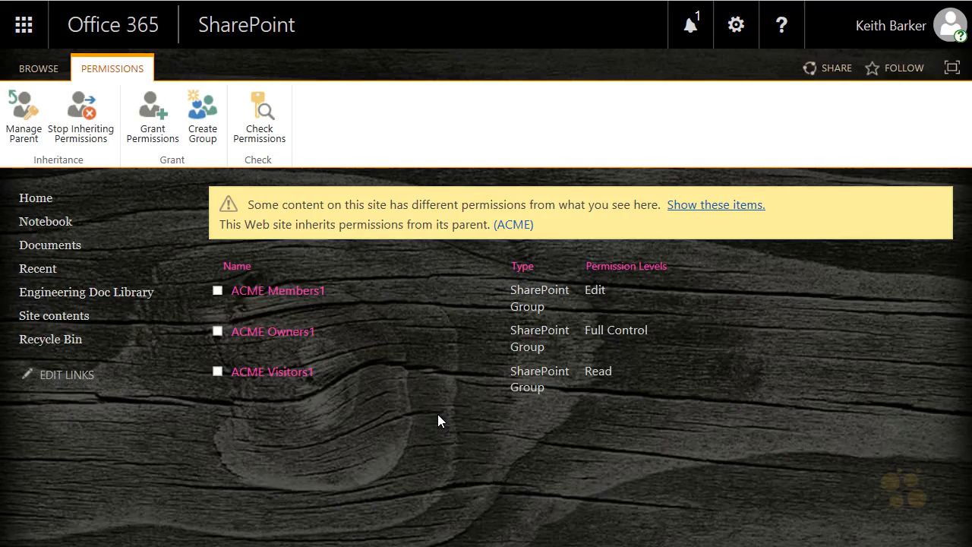
- Check the effective permissions of the user's own account on the Engineering site
{"action": "left_click", "coordinate": [261, 129]}
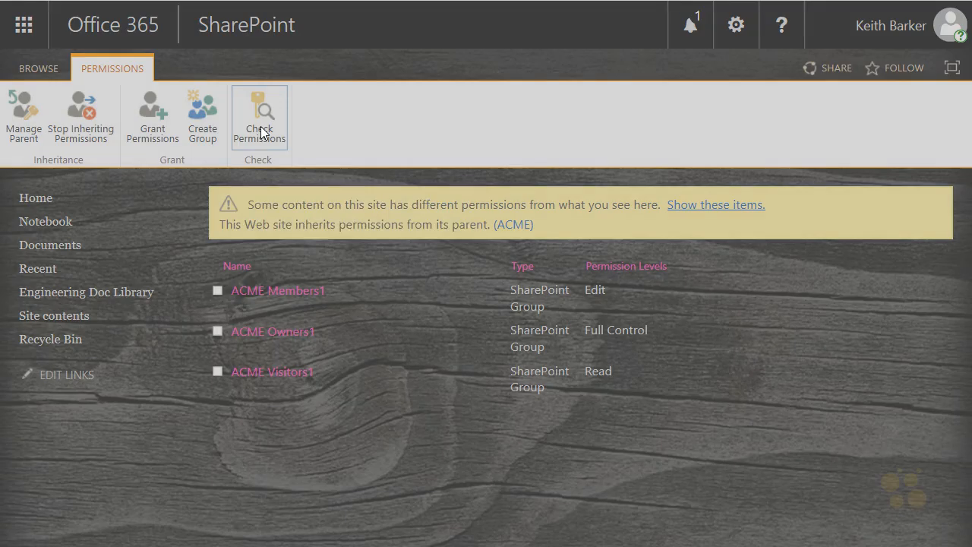
{"action": "type", "text": "Keith"}
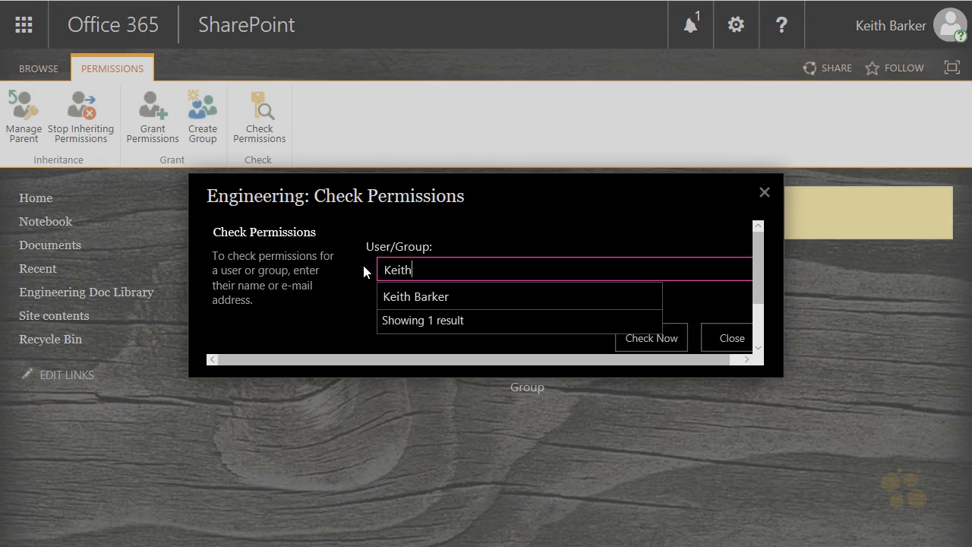
{"action": "left_click", "coordinate": [408, 300]}
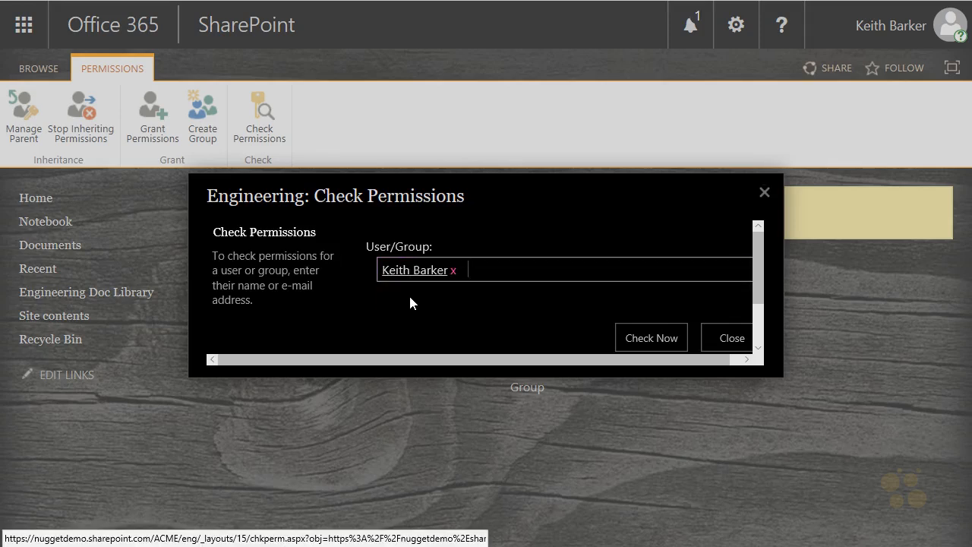
{"action": "left_click", "coordinate": [651, 337]}
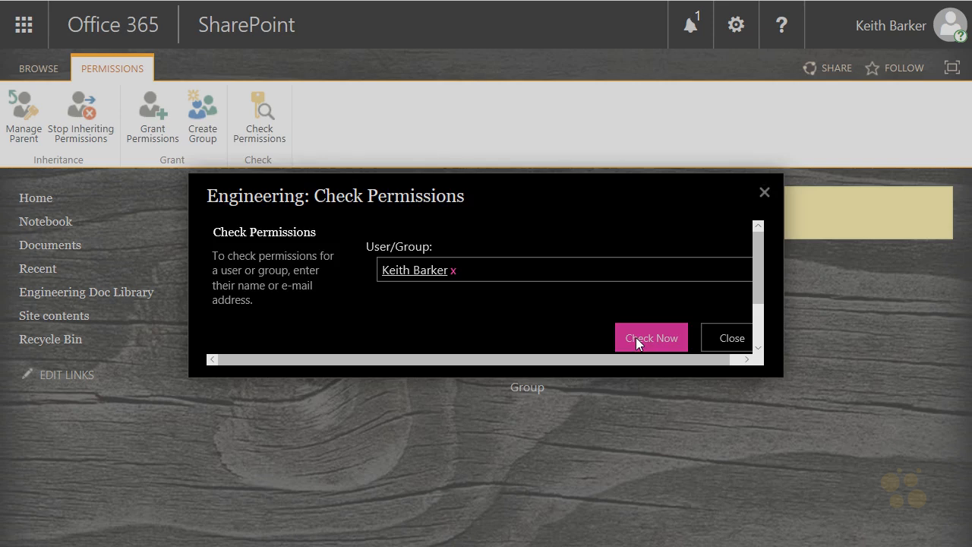
{"action": "mouse_move", "coordinate": [209, 333]}
{"action": "left_mouse_down"}
{"action": "mouse_move", "coordinate": [258, 310]}
{"action": "mouse_move", "coordinate": [194, 336]}
{"action": "left_mouse_up"}
{"action": "left_click_drag", "start_coordinate": [205, 382], "coordinate": [200, 388]}
{"action": "left_click_drag", "start_coordinate": [201, 415], "coordinate": [211, 391]}
{"action": "mouse_move", "coordinate": [195, 398]}
{"action": "left_mouse_down"}
{"action": "mouse_move", "coordinate": [213, 409]}
{"action": "mouse_move", "coordinate": [229, 391]}
{"action": "mouse_move", "coordinate": [242, 398]}
{"action": "left_mouse_up"}
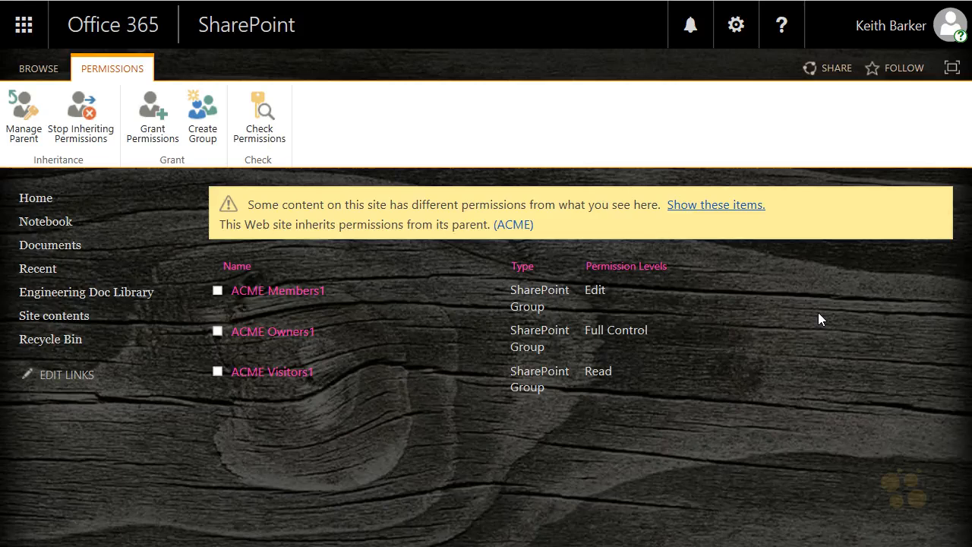
- Add a Contacts app named OurContacts to the Engineering site
{"action": "left_click", "coordinate": [737, 30]}
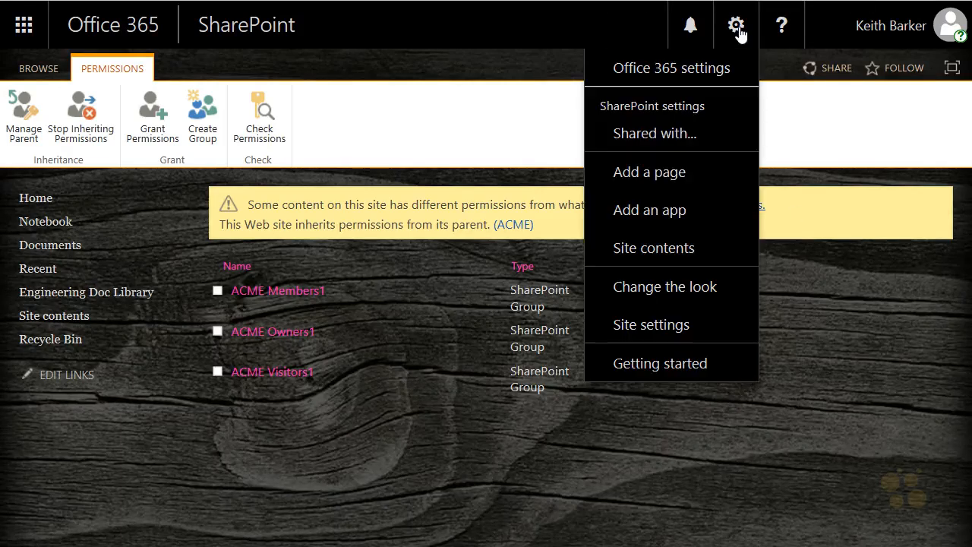
{"action": "left_click", "coordinate": [701, 218]}
{"action": "scroll", "coordinate": [880, 282], "scroll_direction": "down", "scroll_amount": 3}
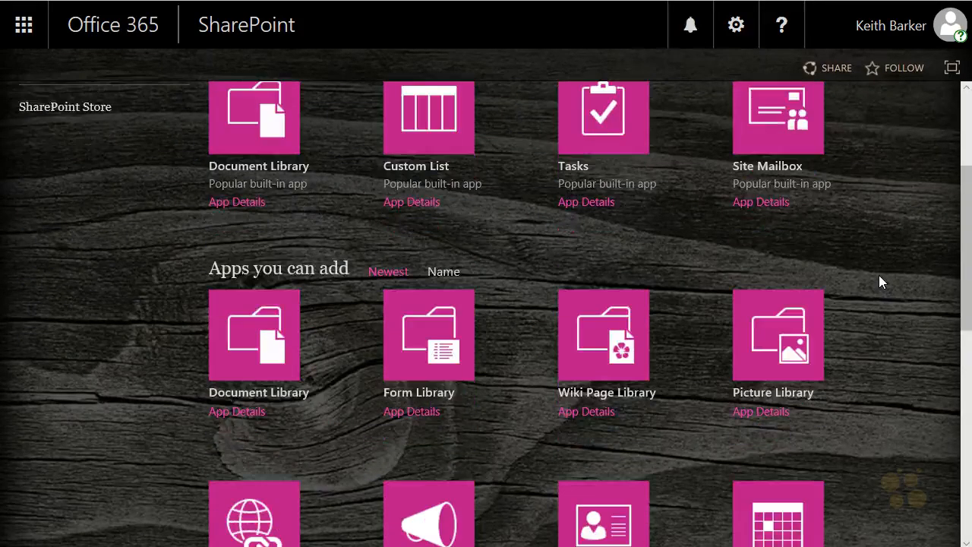
{"action": "scroll", "coordinate": [879, 279], "scroll_direction": "down", "scroll_amount": 2}
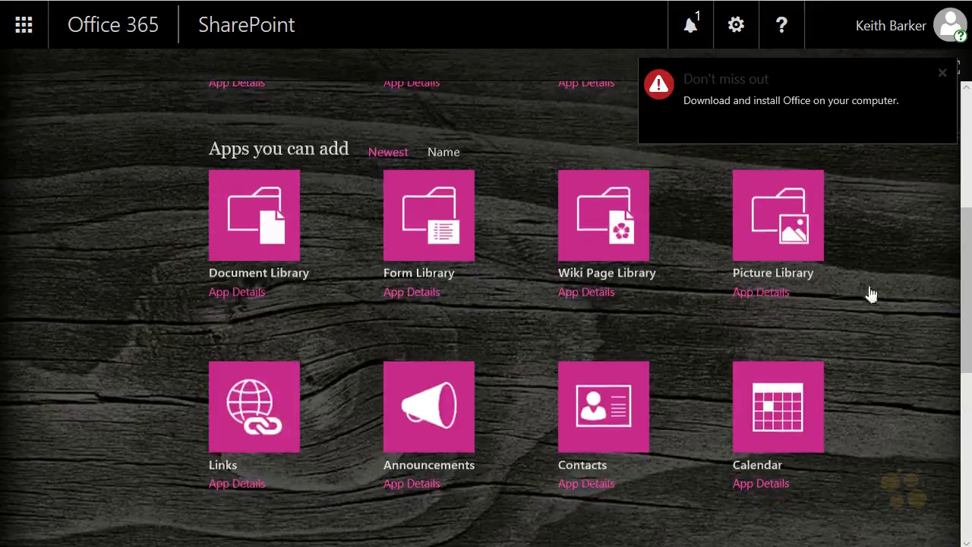
{"action": "left_click", "coordinate": [614, 404]}
{"action": "type", "text": "OurContacts"}
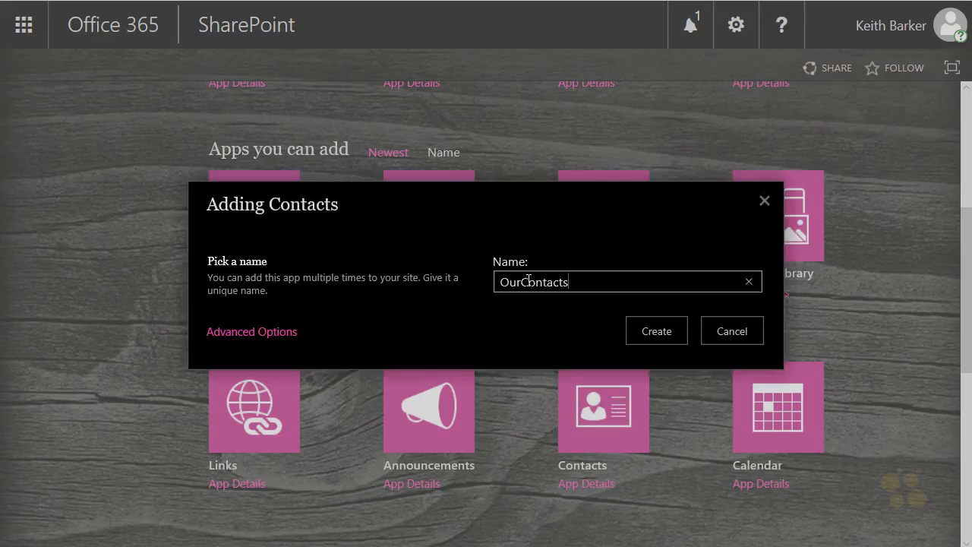
{"action": "left_click", "coordinate": [662, 334]}
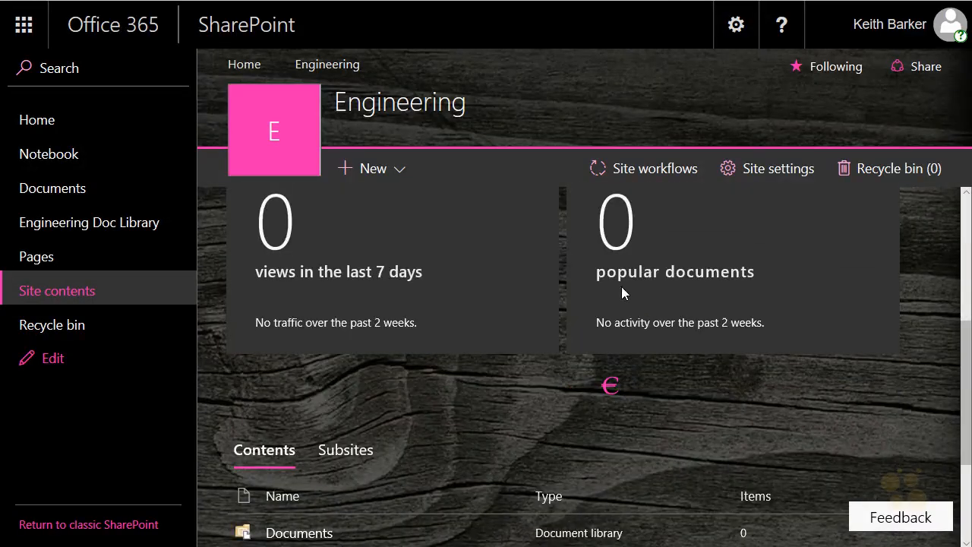
- Open the OurContacts list from the Engineering site contents, and save a new contact with only the last name filled in
{"action": "scroll", "coordinate": [621, 286], "scroll_direction": "down", "scroll_amount": 3}
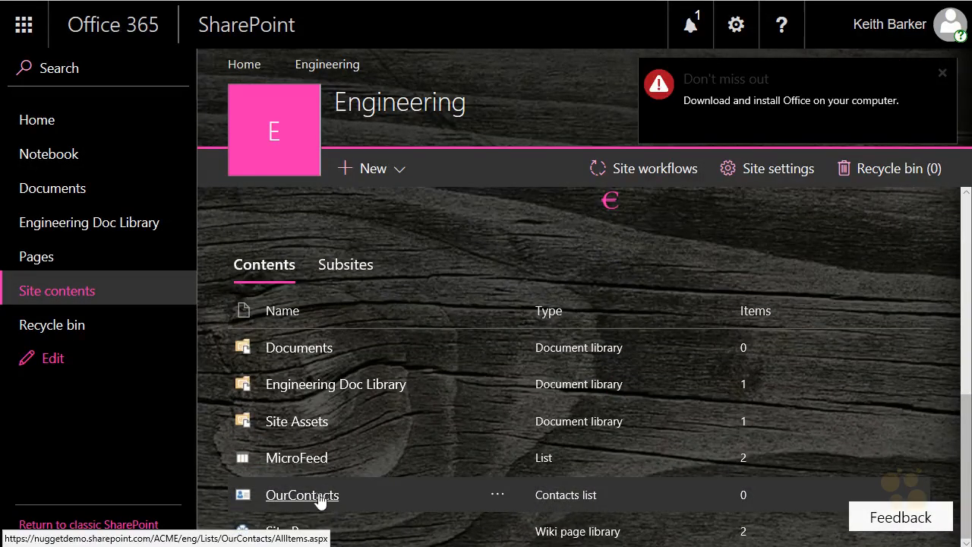
{"action": "left_click", "coordinate": [317, 497]}
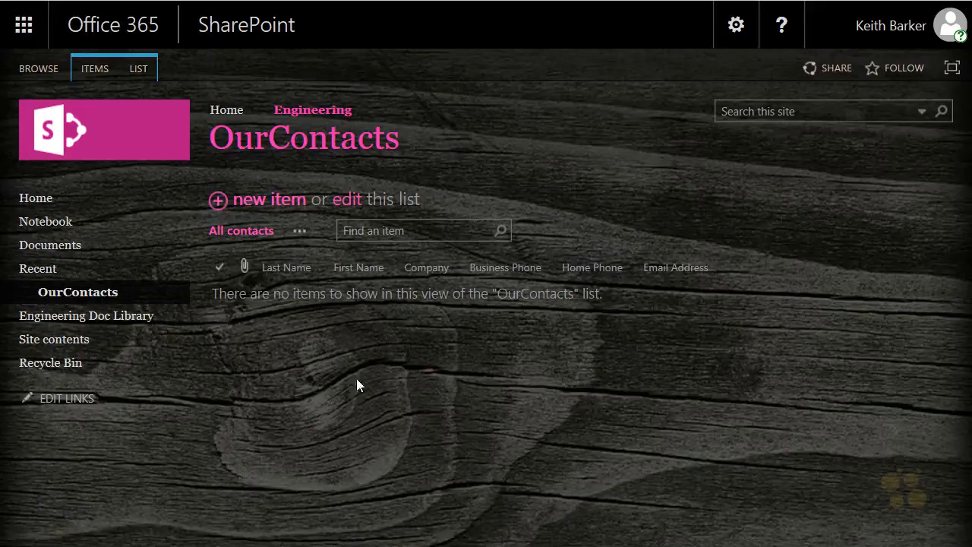
{"action": "left_click", "coordinate": [240, 204]}
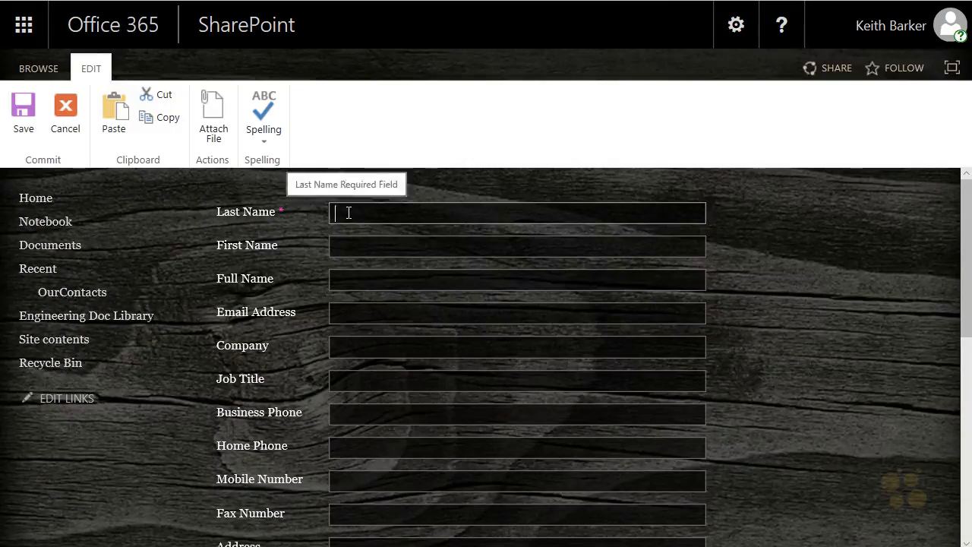
{"action": "type", "text": "Bob"}
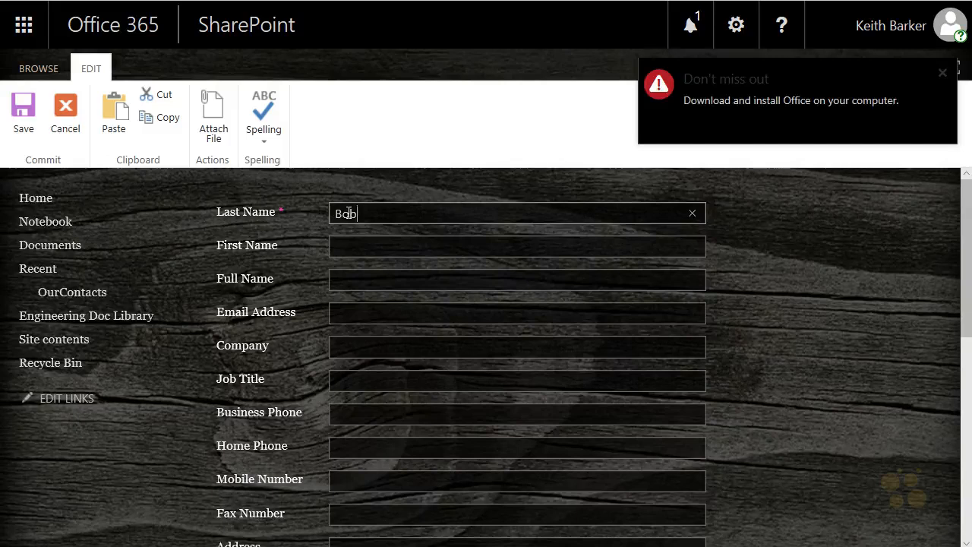
{"action": "scroll", "coordinate": [601, 456], "scroll_direction": "down", "scroll_amount": 10}
{"action": "left_click", "coordinate": [604, 472]}
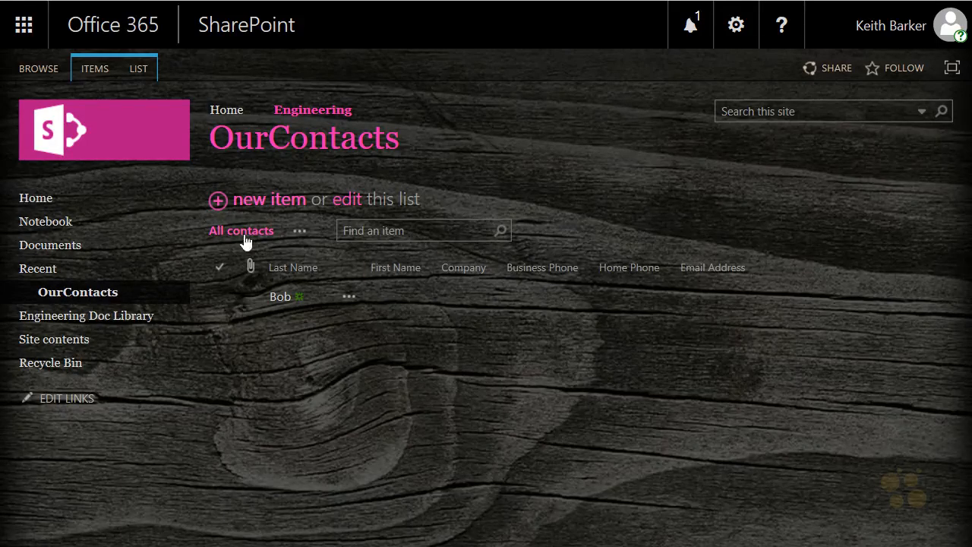
- Review the view options of the OurContacts list, and return to the ACME home page
{"action": "left_click", "coordinate": [299, 232]}
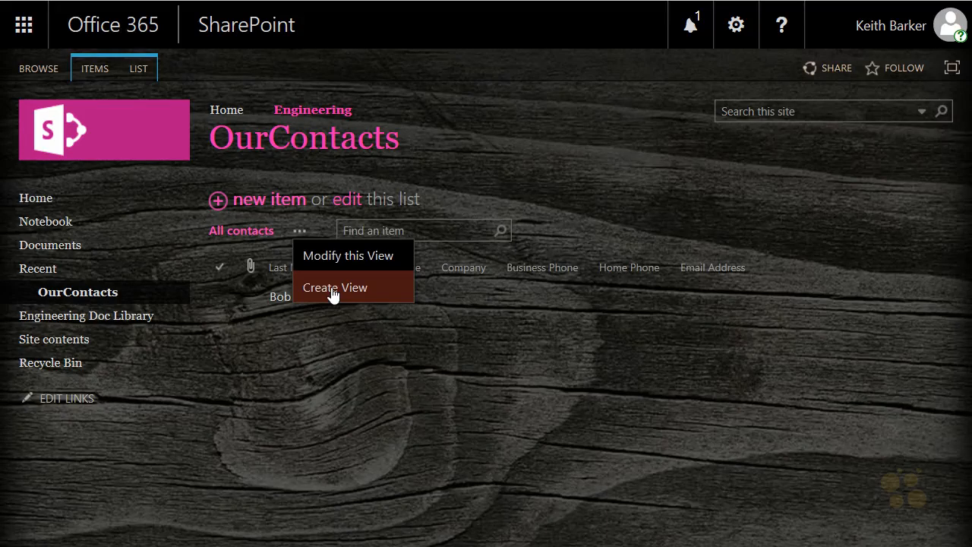
{"action": "left_click", "coordinate": [481, 314]}
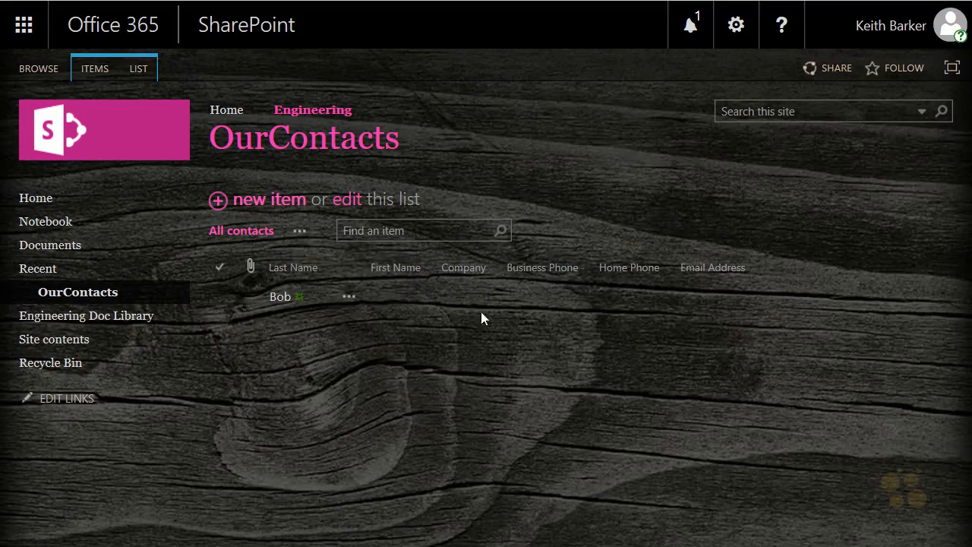
{"action": "left_click", "coordinate": [227, 111]}
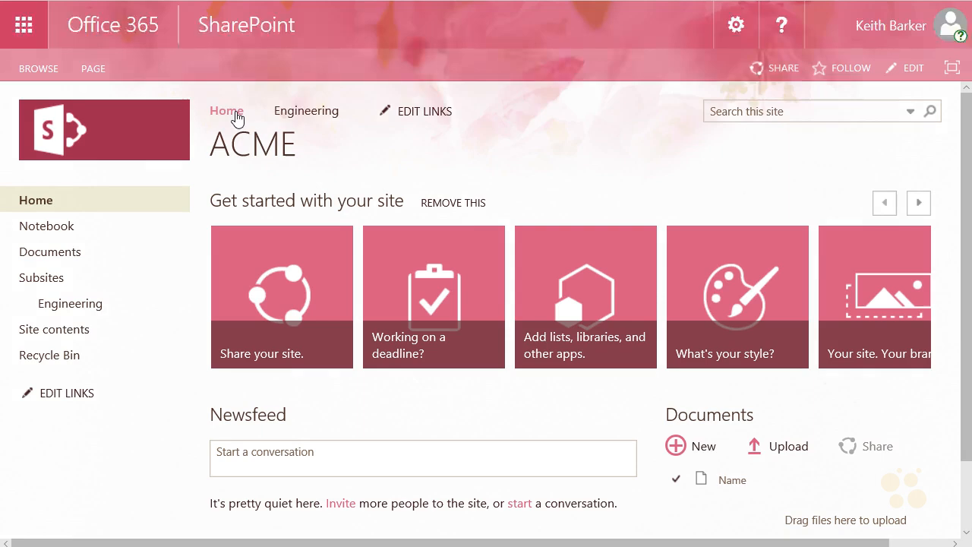